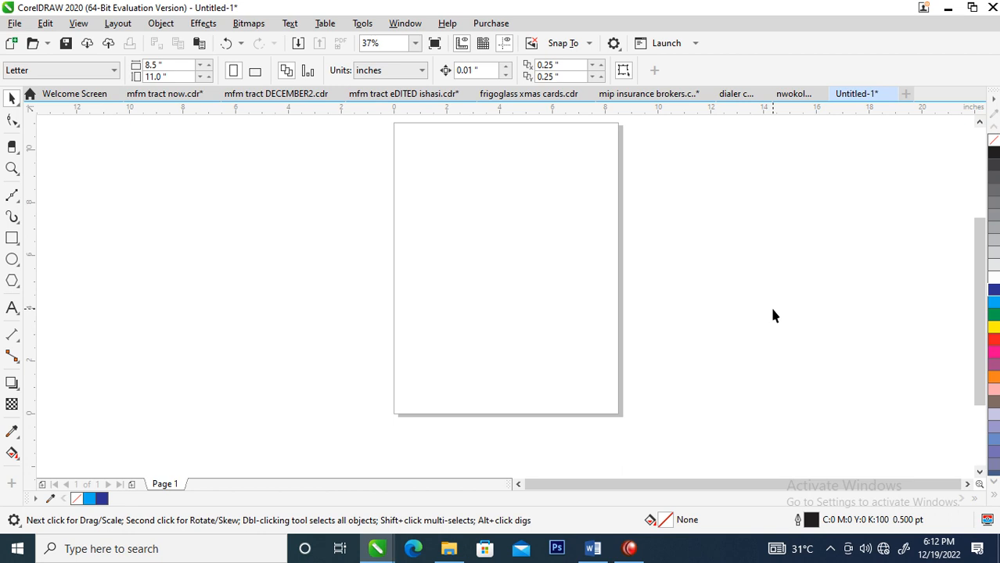
Create a page-sized rectangle, 8.5 by 11 inches, and fill it with Cyan
{"action": "double_click", "coordinate": [12, 239]}
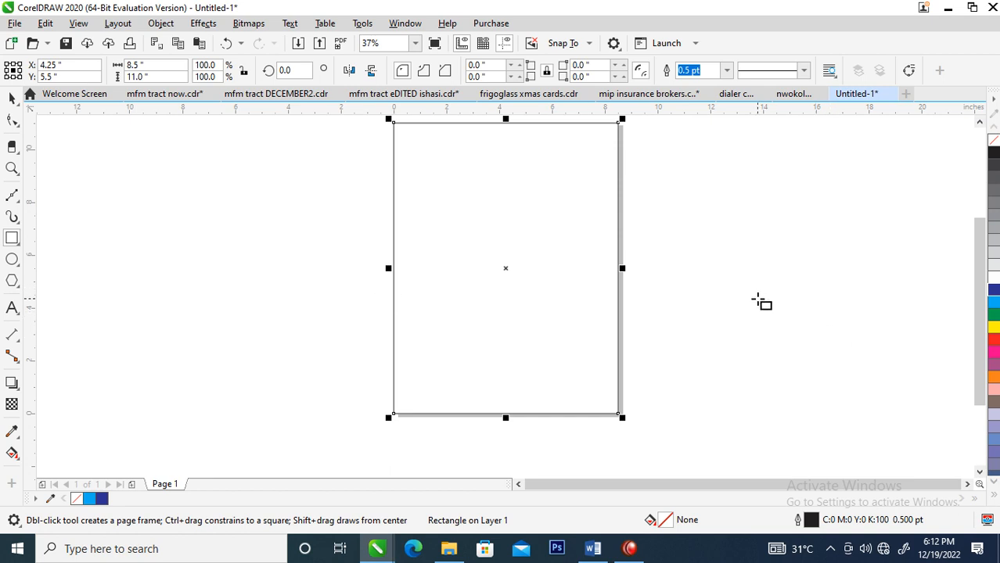
{"action": "key", "text": "space"}
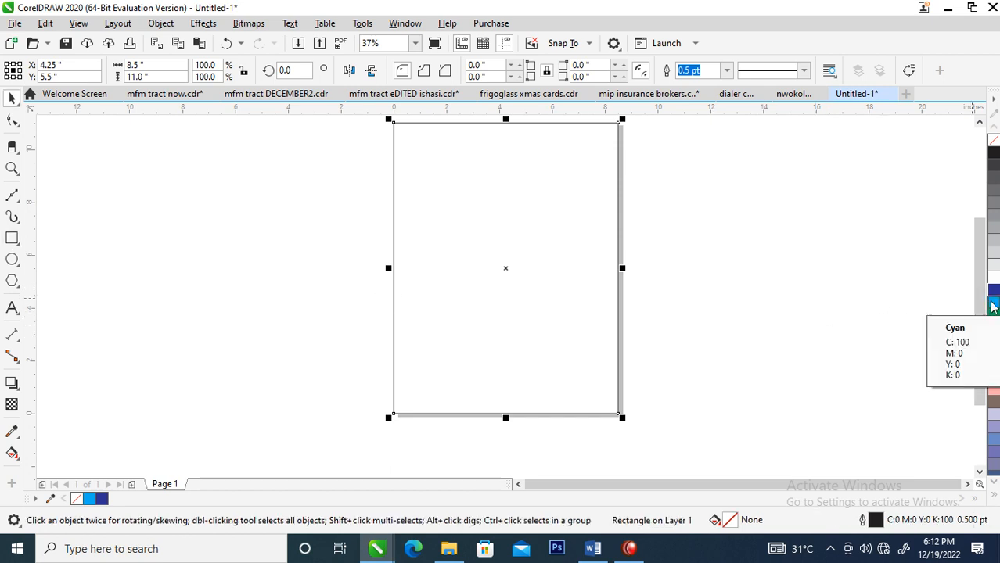
{"action": "left_click", "coordinate": [993, 307]}
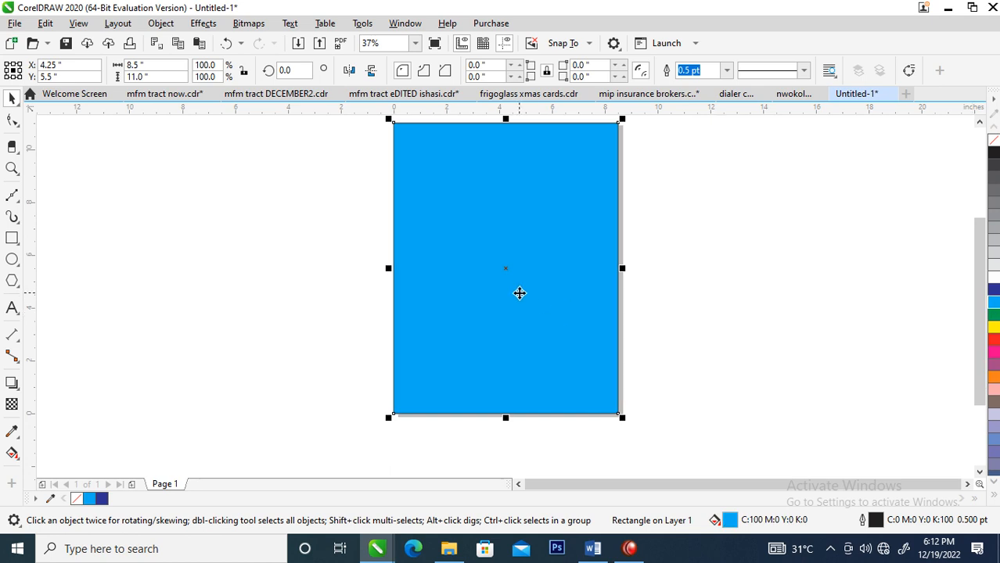
Duplicate the cyan rectangle twice in a row to its right, with centers at about X 13.7 and 23.2 inches
{"action": "scroll", "coordinate": [520, 292], "scroll_direction": "down", "scroll_amount": 2}
{"action": "key", "text": "z"}
{"action": "left_click_drag", "start_coordinate": [151, 156], "coordinate": [678, 373]}
{"action": "left_click_drag", "start_coordinate": [538, 282], "coordinate": [701, 293]}
{"action": "right_click", "coordinate": [701, 293]}
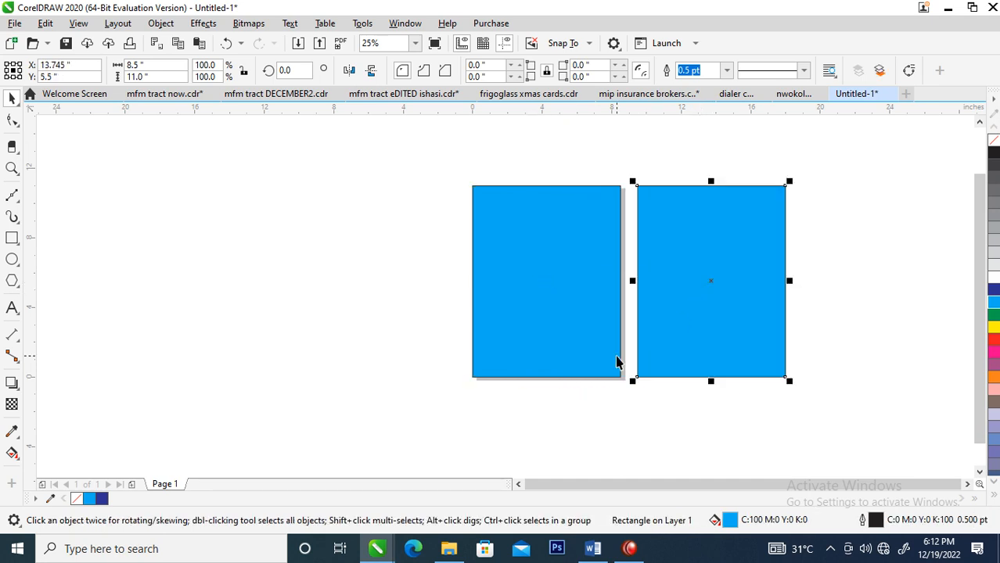
{"action": "key", "text": "ctrl+r"}
{"action": "key", "text": "z"}
{"action": "left_click_drag", "start_coordinate": [393, 144], "coordinate": [930, 400]}
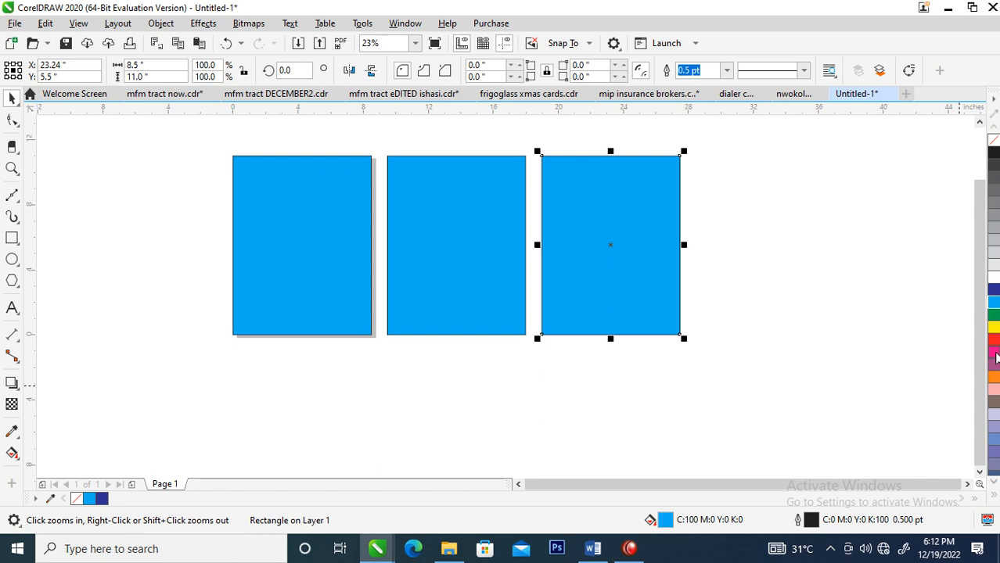
Fill the rightmost rectangle with magenta and the middle rectangle with green (C100 M0 Y100 K0)
{"action": "left_click_drag", "start_coordinate": [995, 356], "coordinate": [543, 317]}
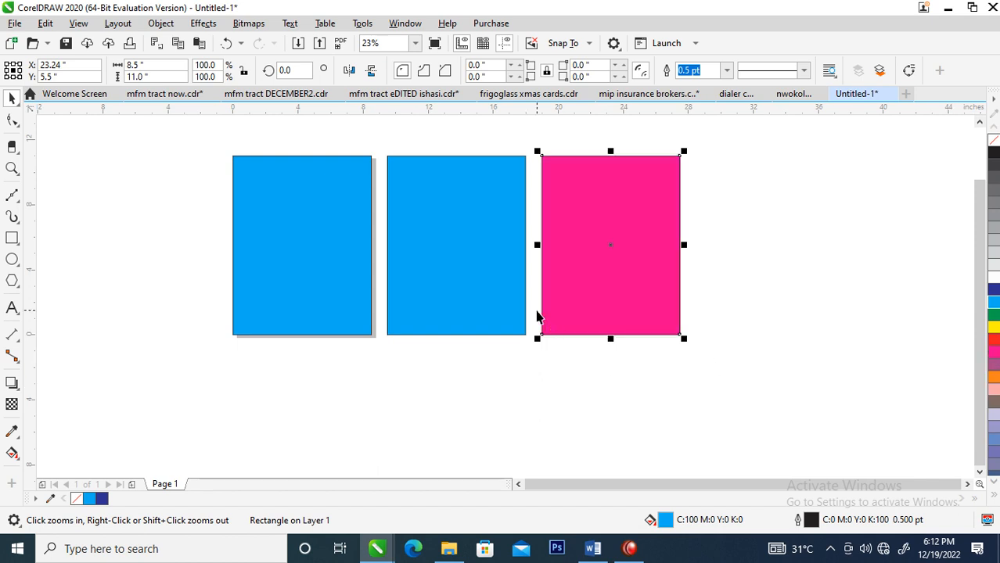
{"action": "left_click", "coordinate": [467, 262]}
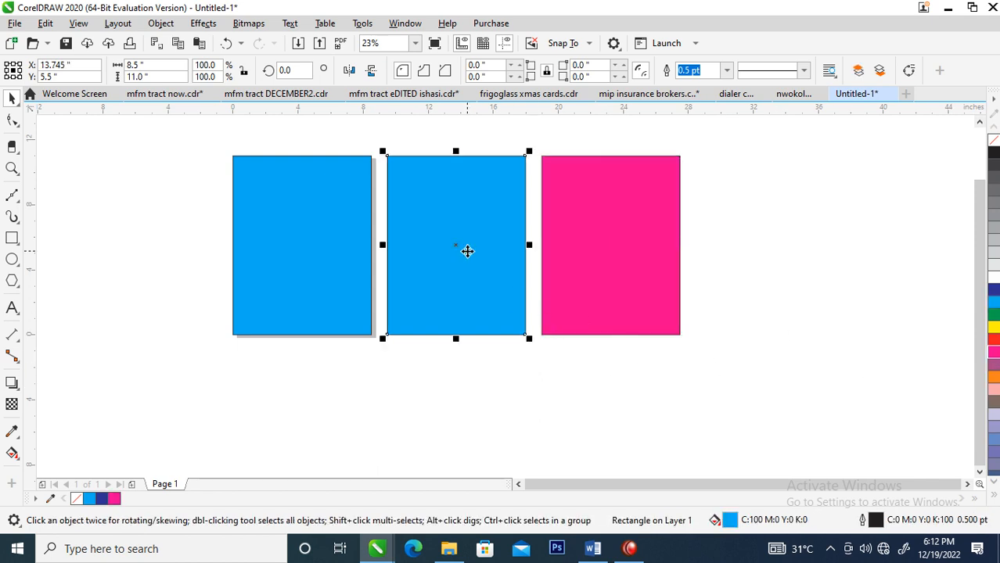
{"action": "left_click", "coordinate": [994, 318]}
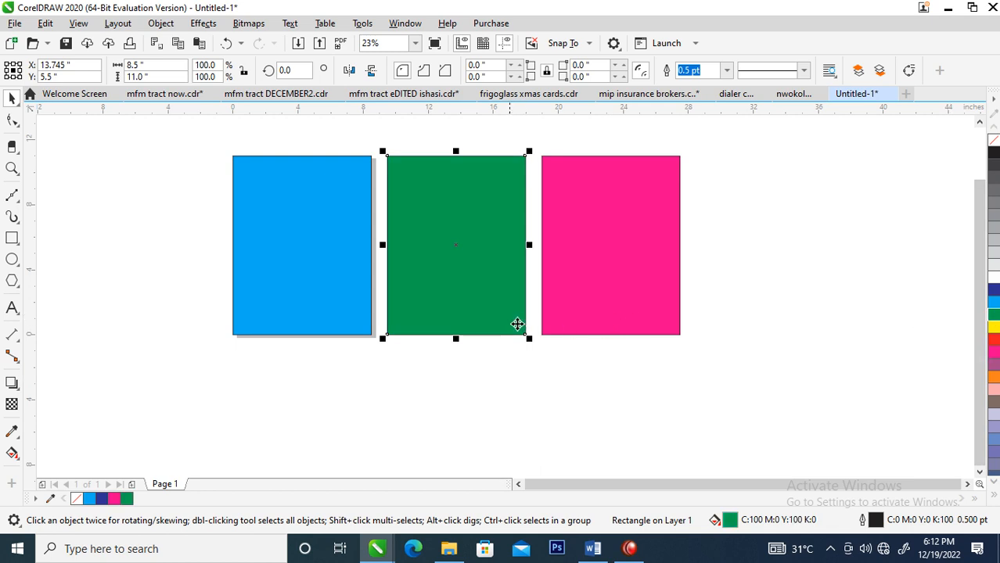
Duplicate the cyan rectangle to its left, centered at about X -5.2 inches, and fill the copy with blue (C100 M100 Y0 K0)
{"action": "left_click", "coordinate": [325, 177]}
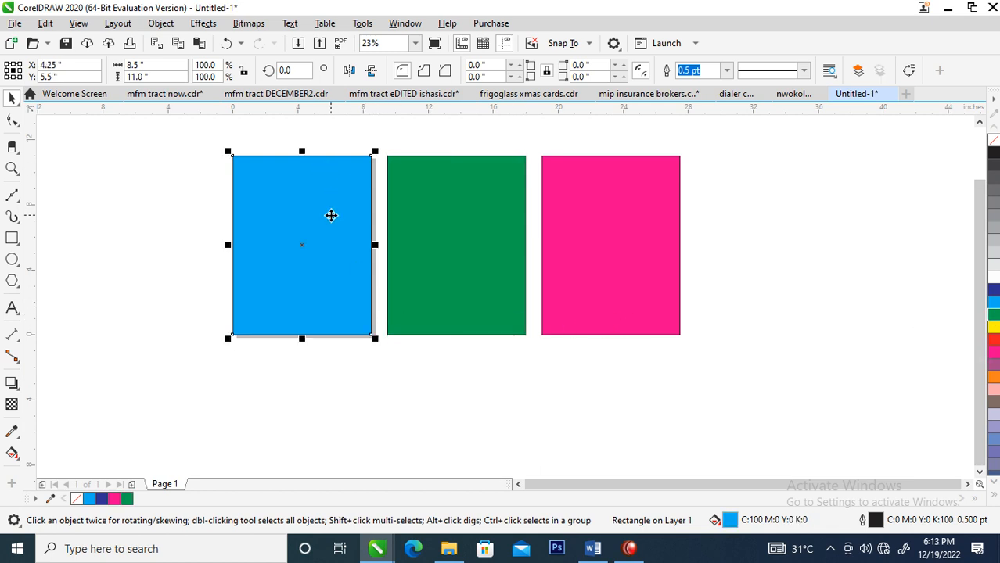
{"action": "left_click_drag", "start_coordinate": [346, 206], "coordinate": [191, 183]}
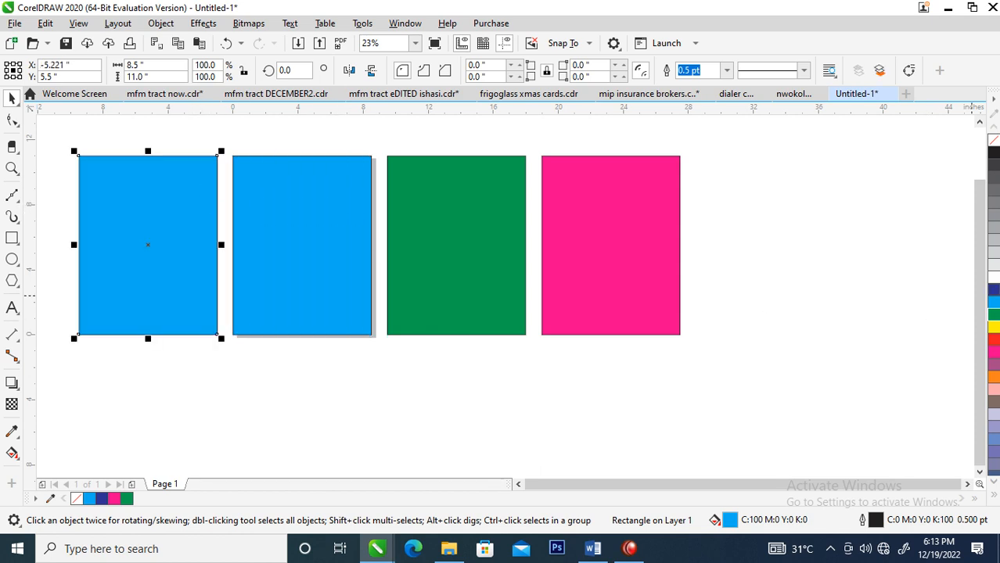
{"action": "left_click", "coordinate": [994, 292]}
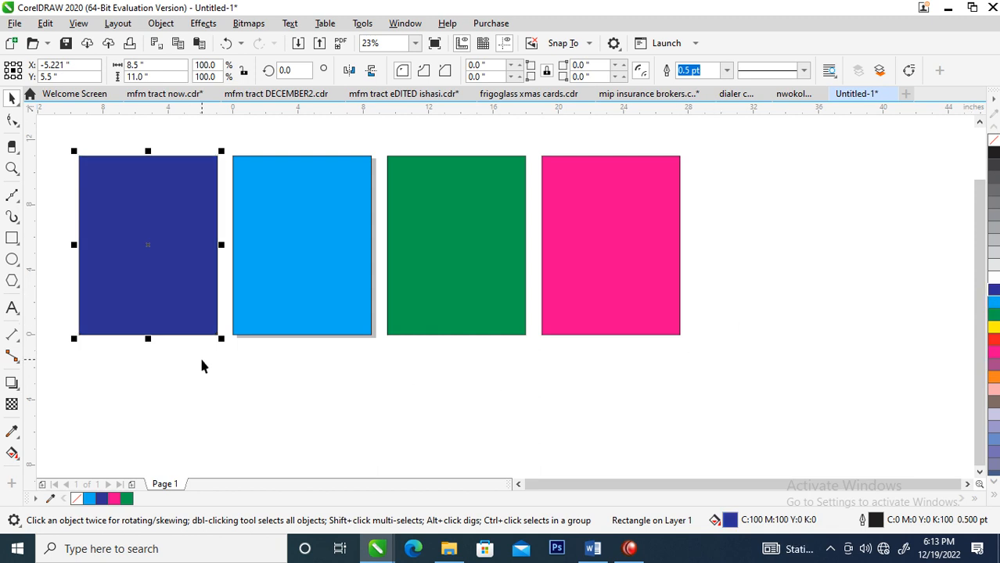
Apply a texture transparency to the blue rectangle using the salmon swirl sample, and slightly enlarge and rotate its texture tile counterclockwise
{"action": "left_click", "coordinate": [12, 405]}
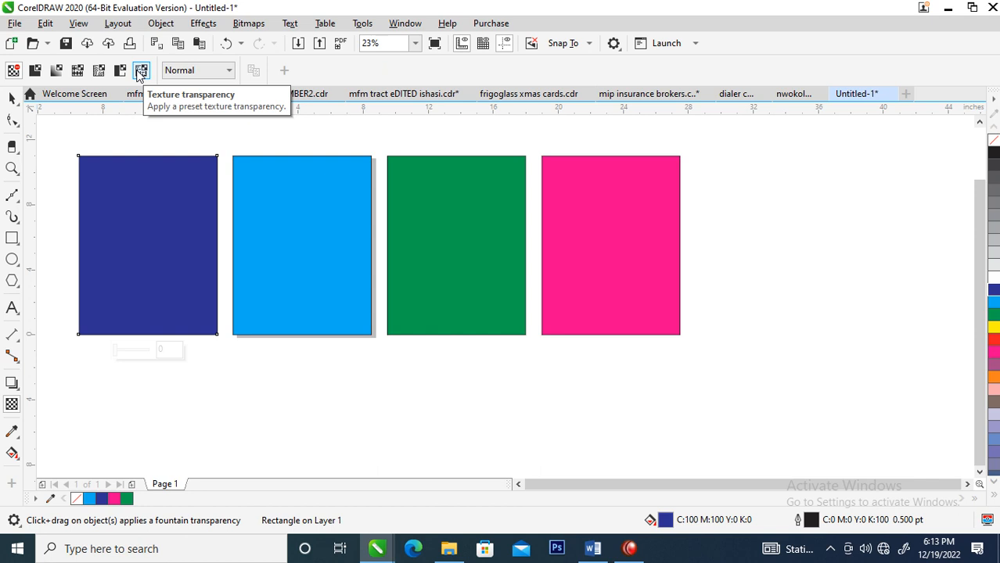
{"action": "left_click", "coordinate": [139, 72]}
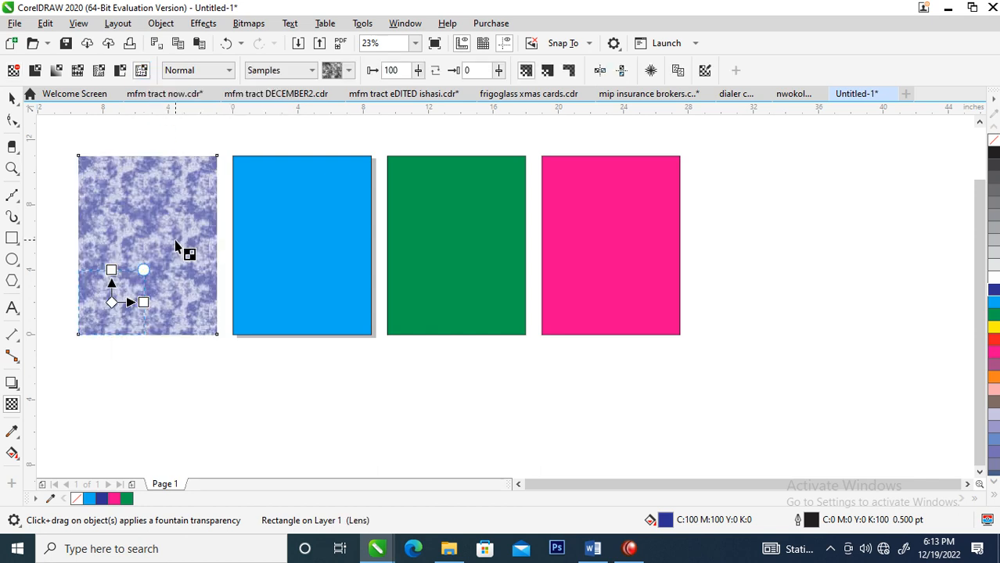
{"action": "left_click", "coordinate": [349, 71]}
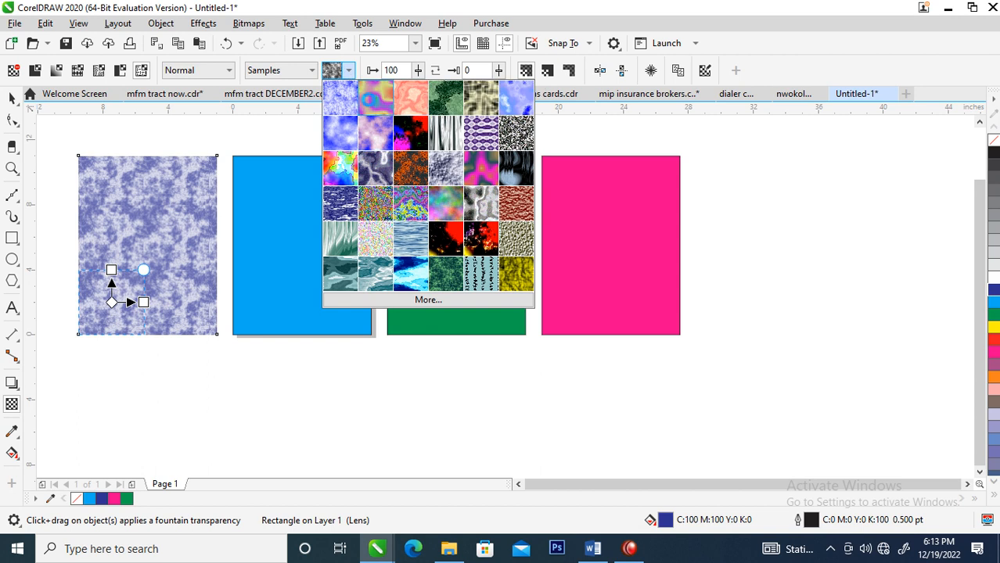
{"action": "left_click", "coordinate": [376, 123]}
{"action": "left_click", "coordinate": [349, 71]}
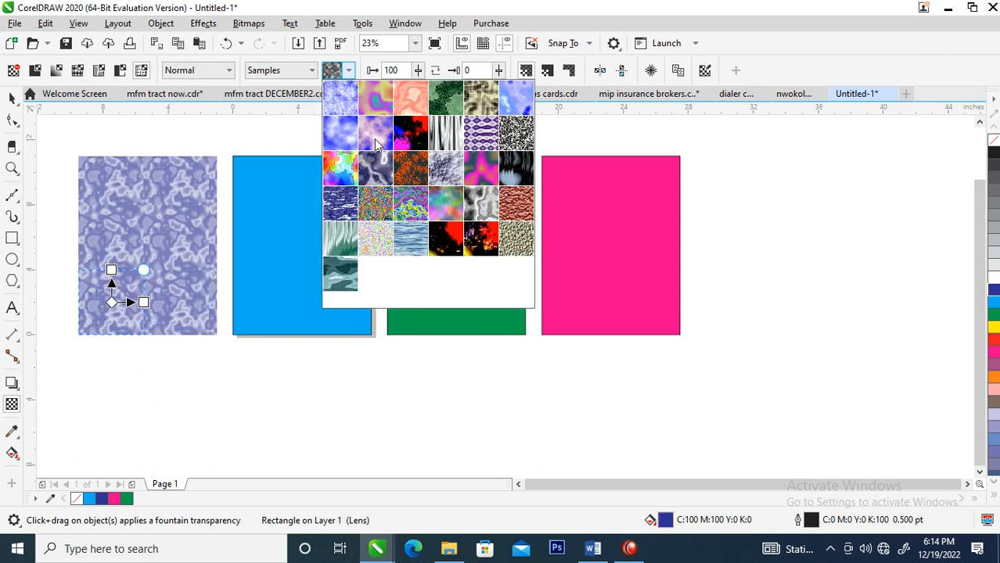
{"action": "left_click", "coordinate": [411, 106]}
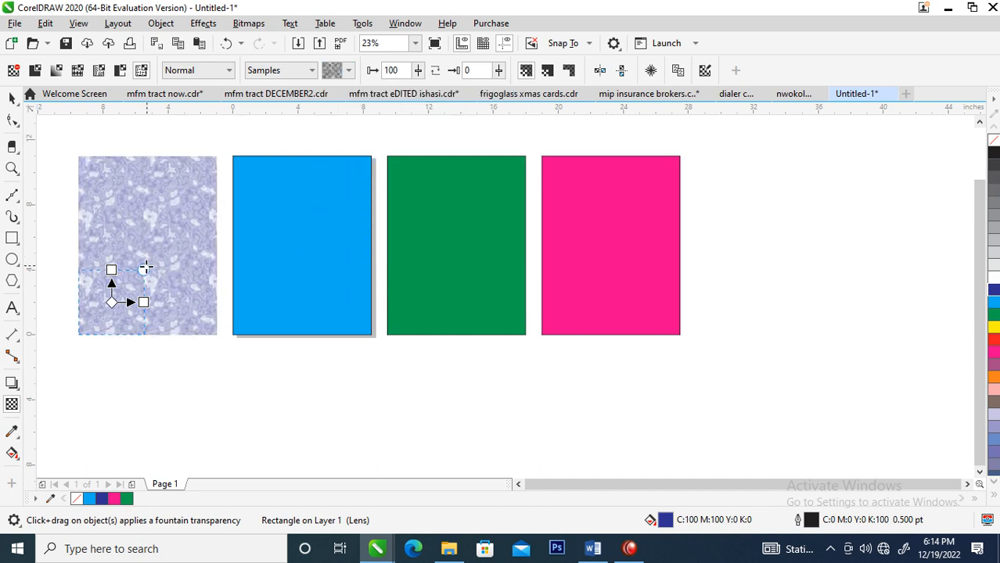
{"action": "left_click_drag", "start_coordinate": [143, 270], "coordinate": [152, 241]}
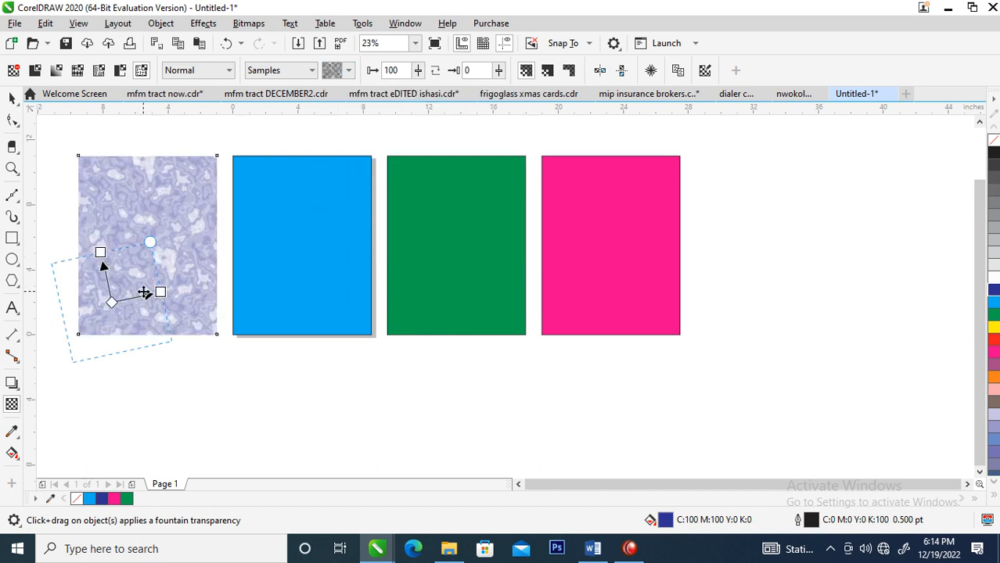
{"action": "key", "text": "space"}
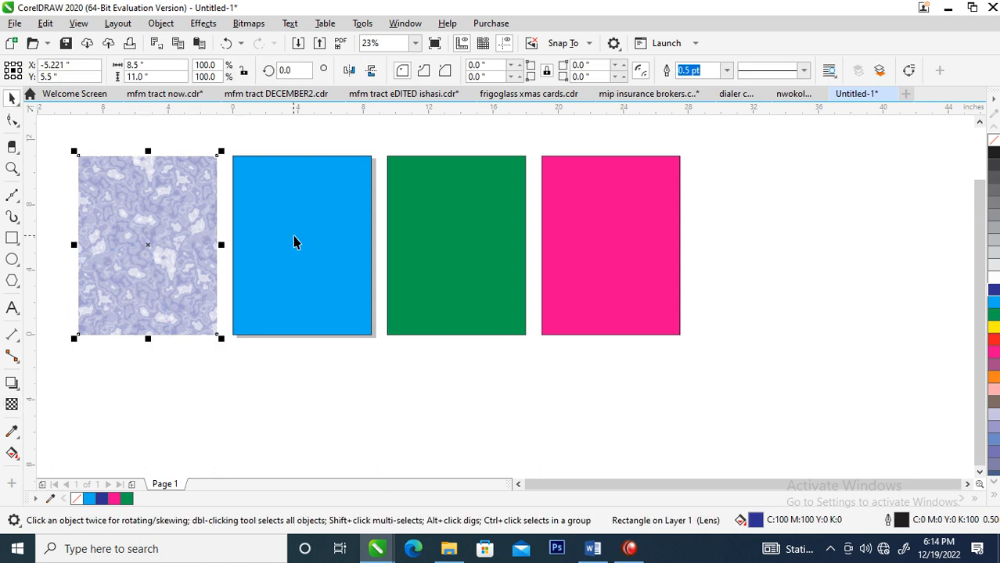
Align the textured blue rectangle centered on top of the cyan page rectangle
{"action": "left_click", "coordinate": [288, 188]}
{"action": "left_click", "coordinate": [188, 221]}
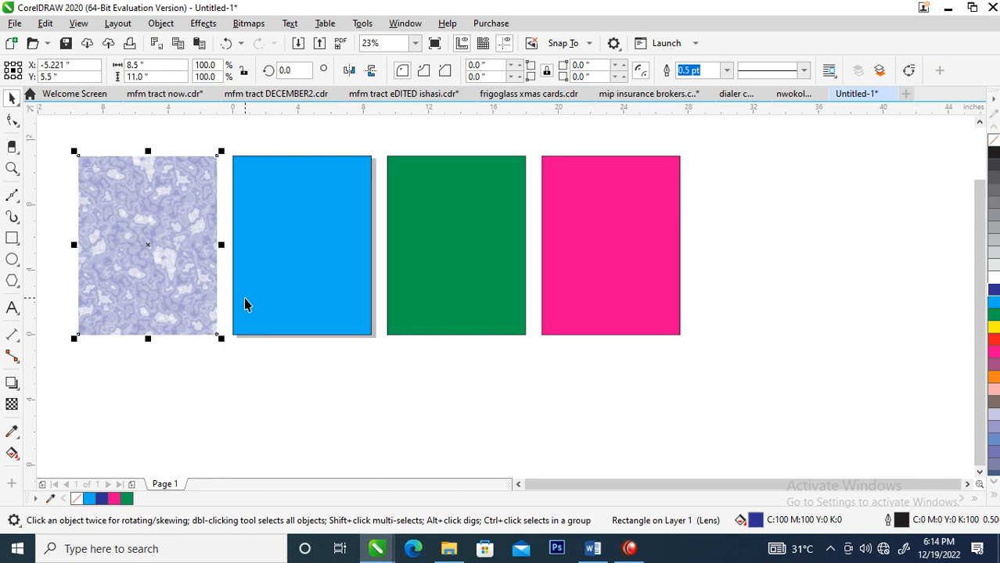
{"action": "left_click", "coordinate": [290, 197], "text": "shift"}
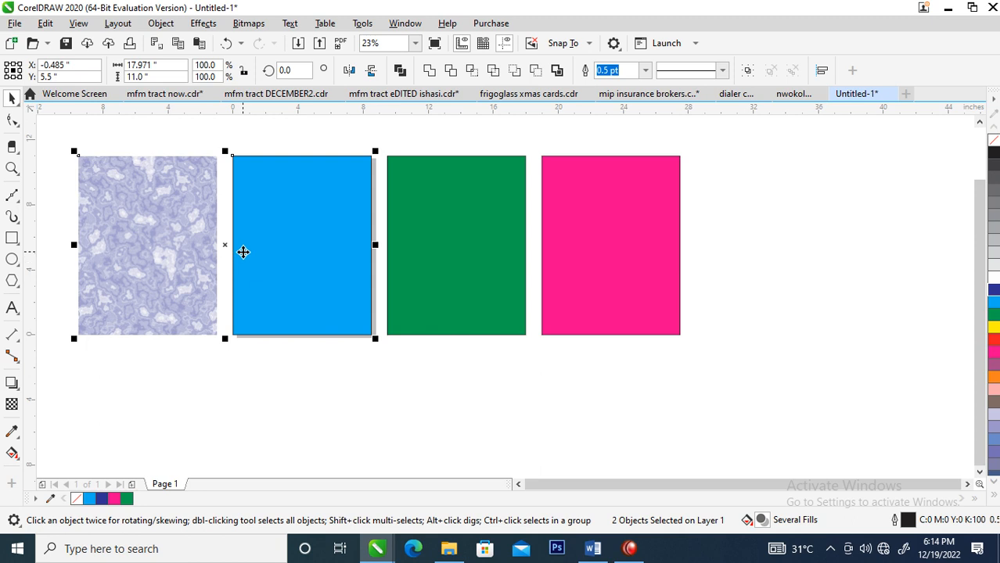
{"action": "key", "text": "e"}
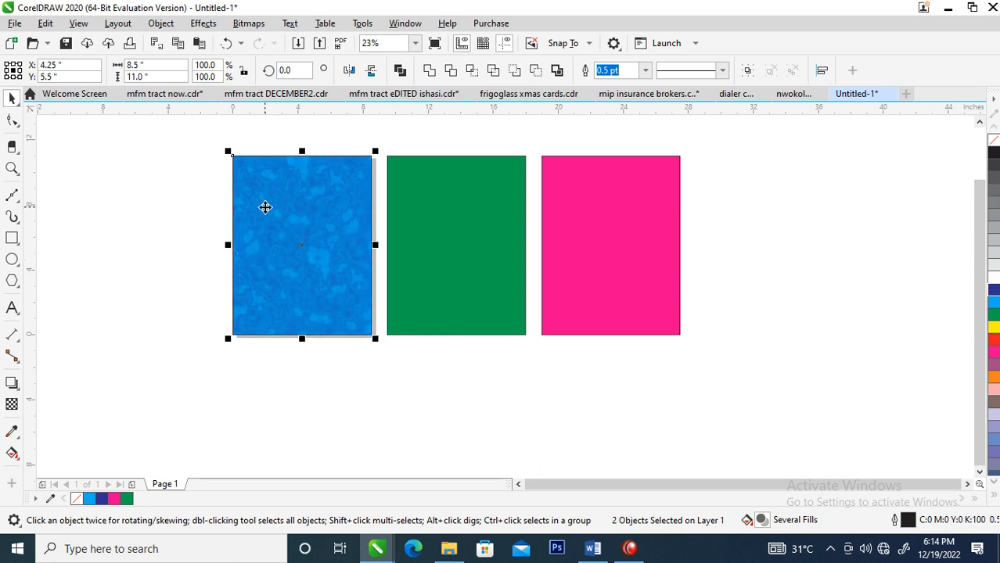
Duplicate the green rectangle below the original, overlapping its lower edge, centered at about X 14.7 and Y -4.1 inches
{"action": "key", "text": "z"}
{"action": "left_click_drag", "start_coordinate": [199, 188], "coordinate": [742, 342]}
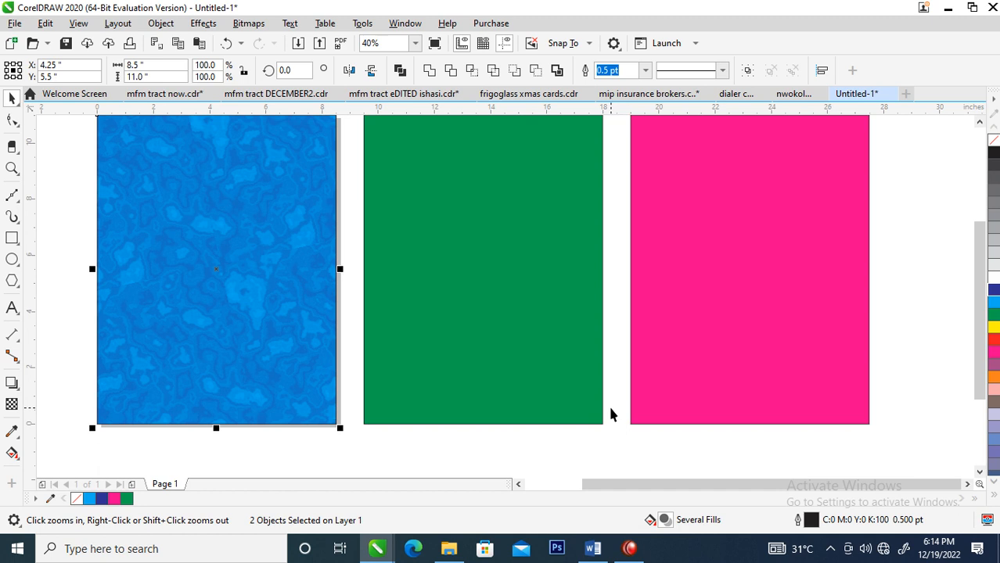
{"action": "key", "text": "F4"}
{"action": "scroll", "coordinate": [481, 385], "scroll_direction": "down", "scroll_amount": 1}
{"action": "left_click_drag", "start_coordinate": [167, 217], "coordinate": [848, 447]}
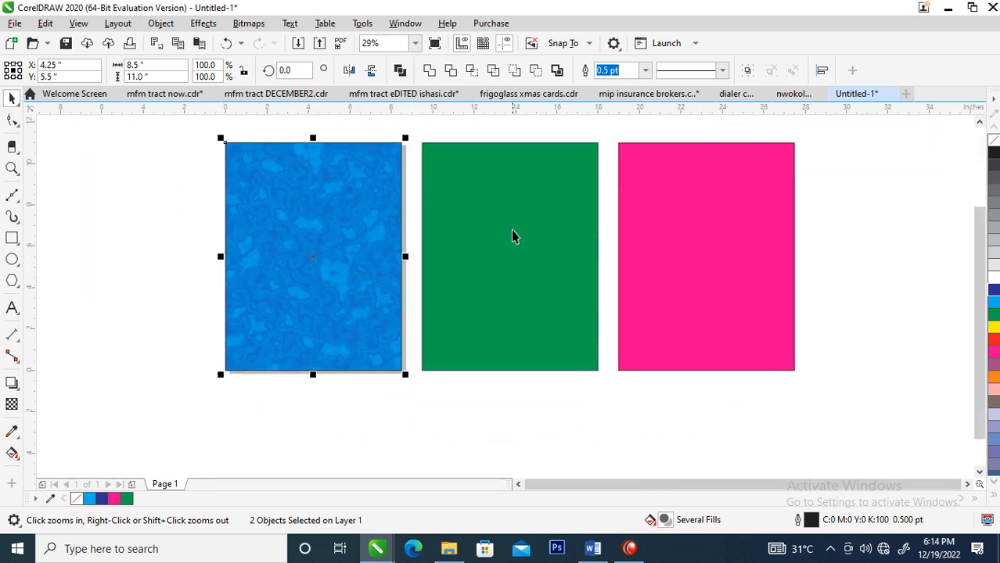
{"action": "left_click_drag", "start_coordinate": [534, 174], "coordinate": [555, 371]}
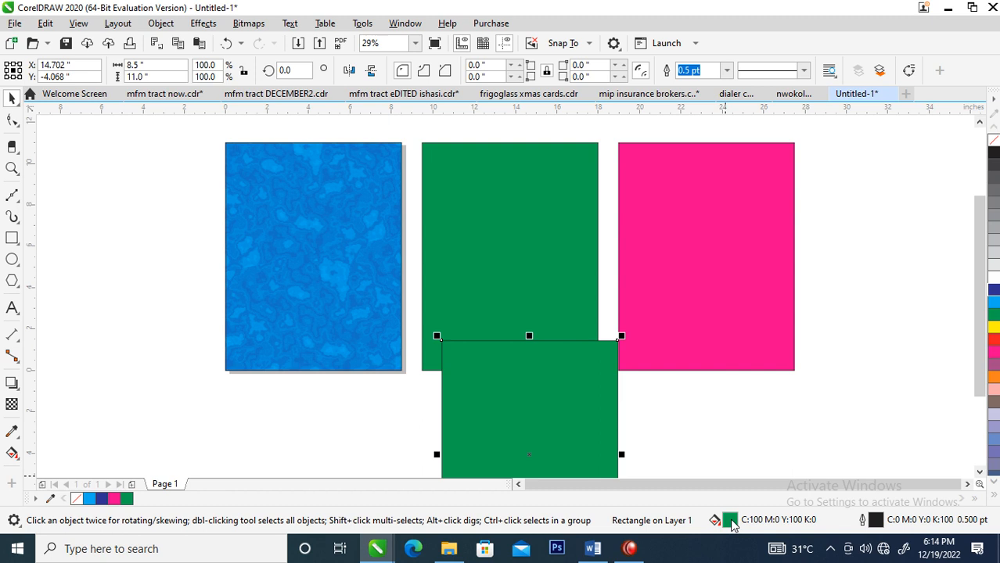
Change the green copy's uniform fill to a dark green, C89 M48 Y92 K63 (#274433)
{"action": "double_click", "coordinate": [730, 521]}
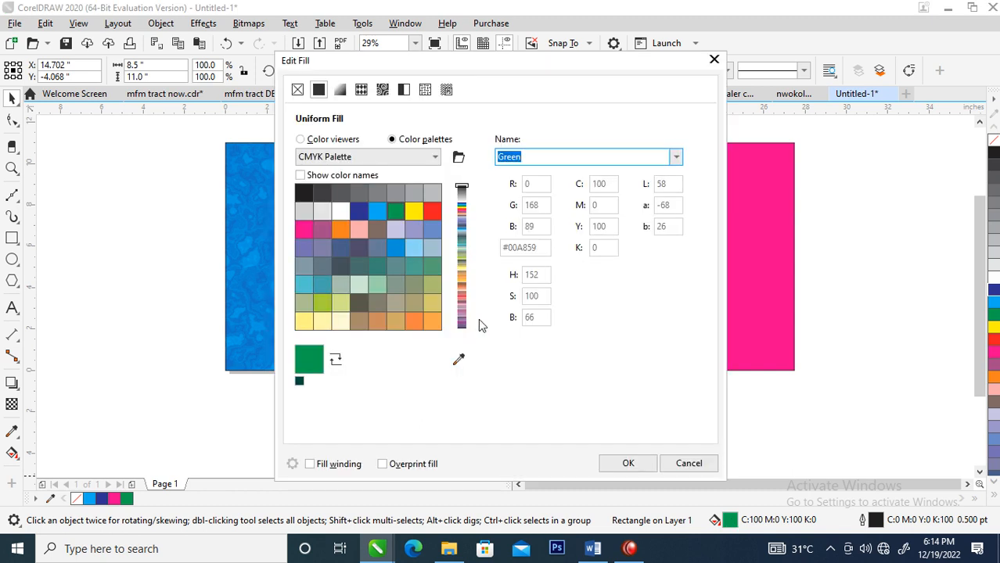
{"action": "left_click", "coordinate": [300, 139]}
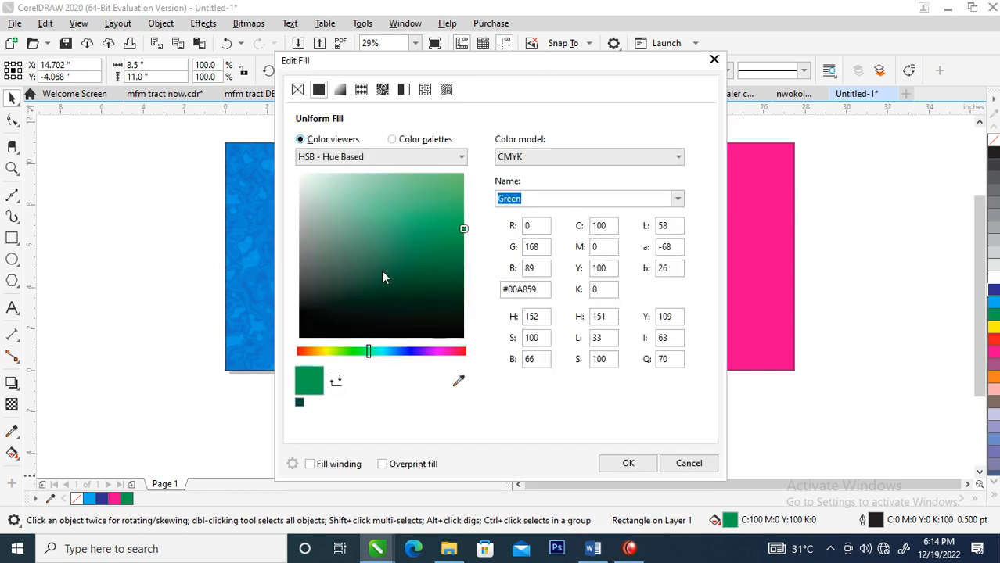
{"action": "left_click", "coordinate": [460, 290]}
{"action": "left_click", "coordinate": [460, 293]}
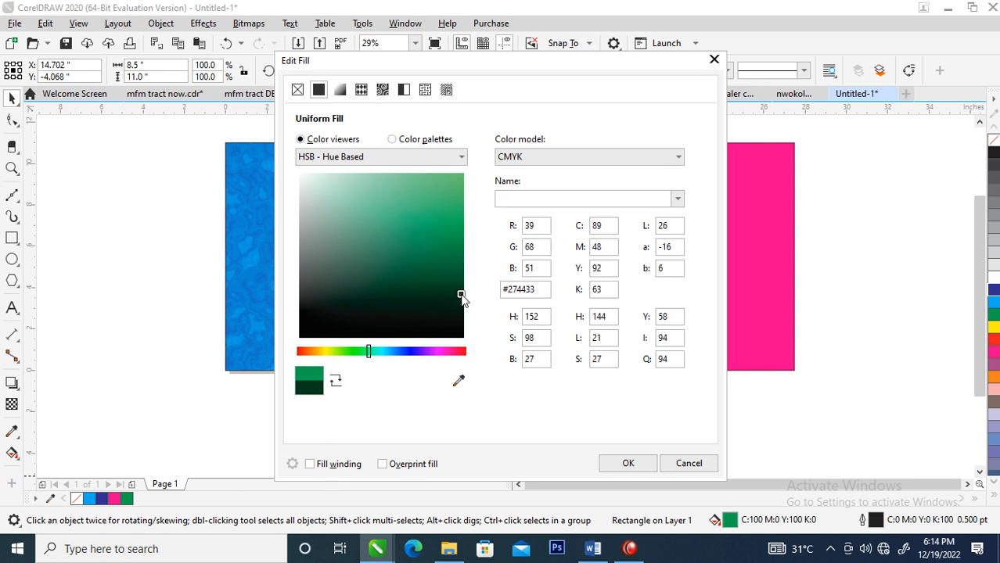
{"action": "left_click", "coordinate": [629, 464]}
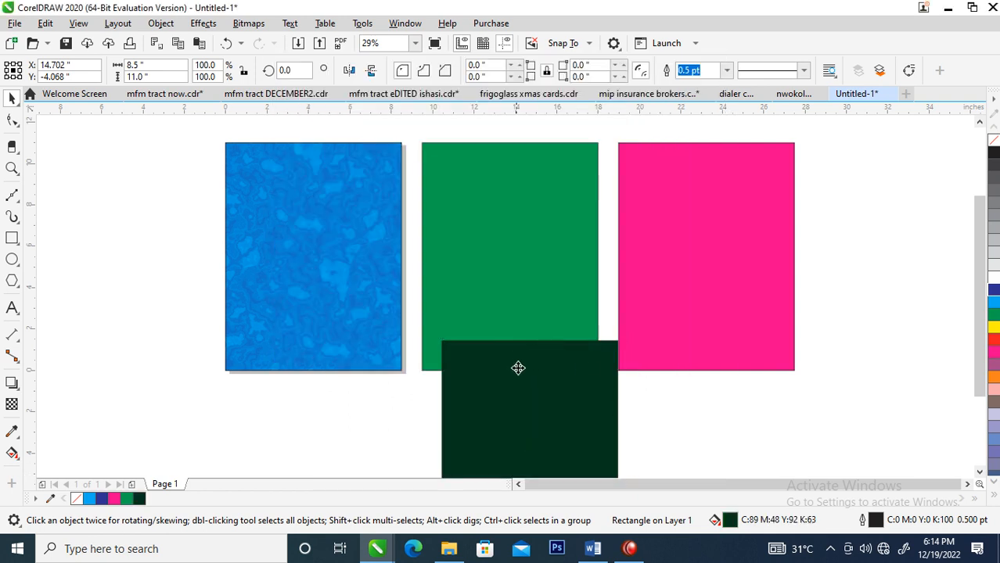
Apply a texture transparency to the dark green rectangle using the green draped-curtain sample
{"action": "left_click", "coordinate": [12, 404]}
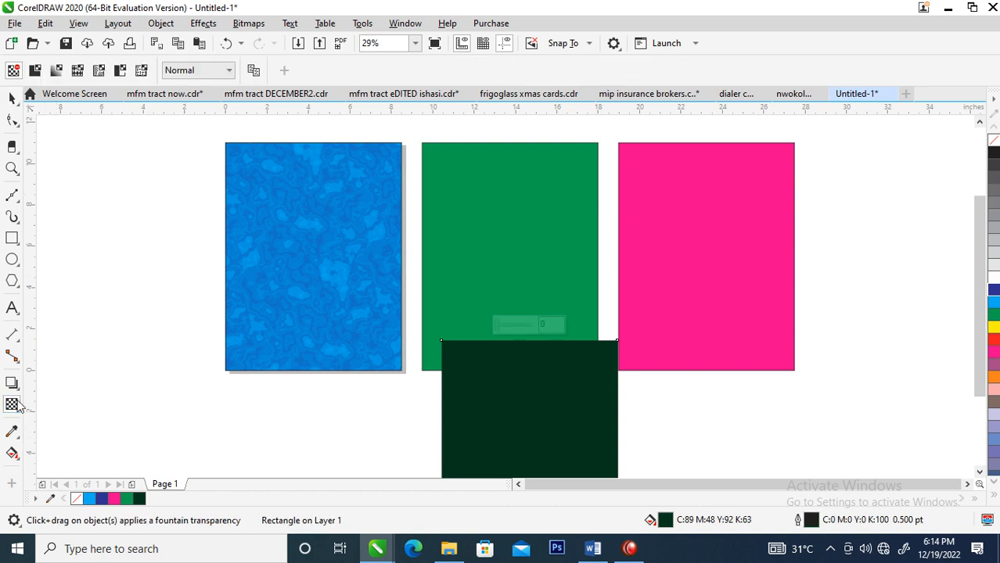
{"action": "left_click", "coordinate": [141, 71]}
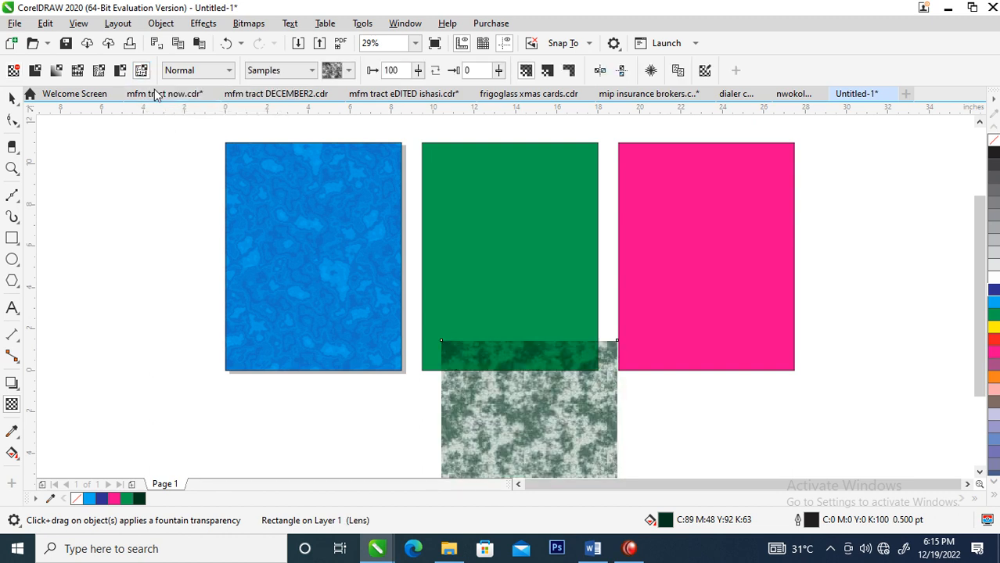
{"action": "left_click", "coordinate": [349, 71]}
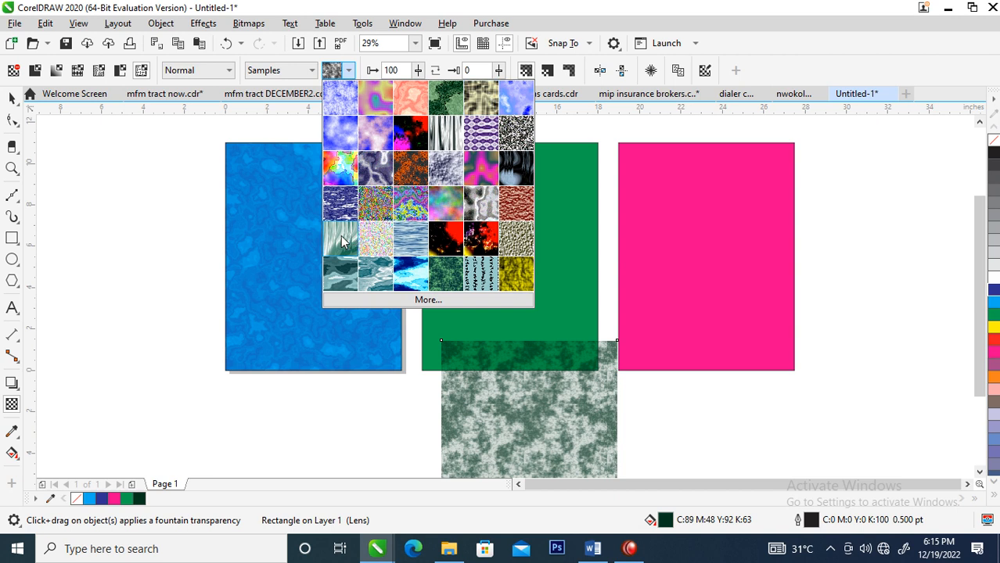
{"action": "left_click", "coordinate": [341, 236]}
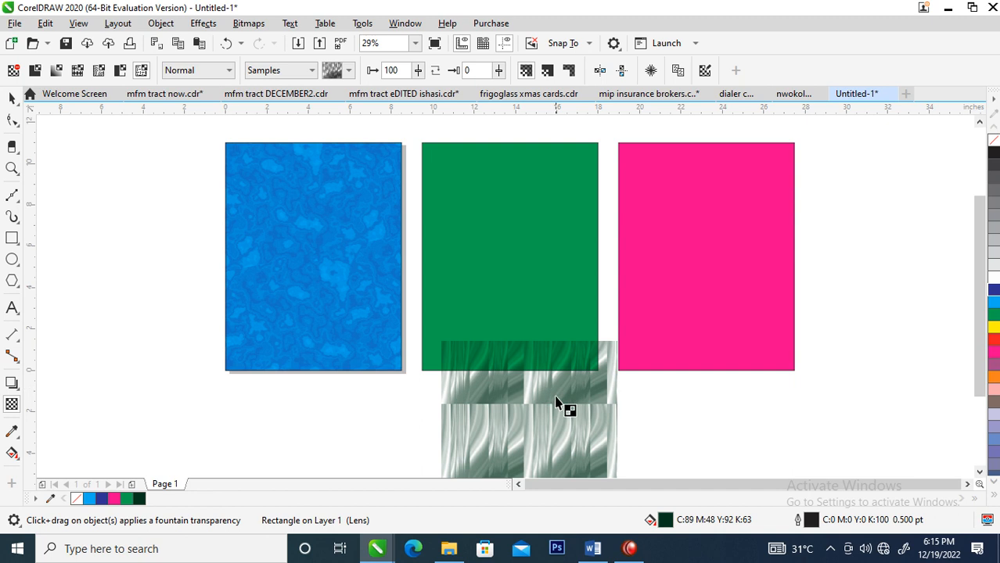
Enlarge the dark green rectangle's texture tile beyond the rectangle's width and rotate it counterclockwise so the folds run diagonally
{"action": "left_click", "coordinate": [979, 473]}
{"action": "left_click", "coordinate": [979, 473]}
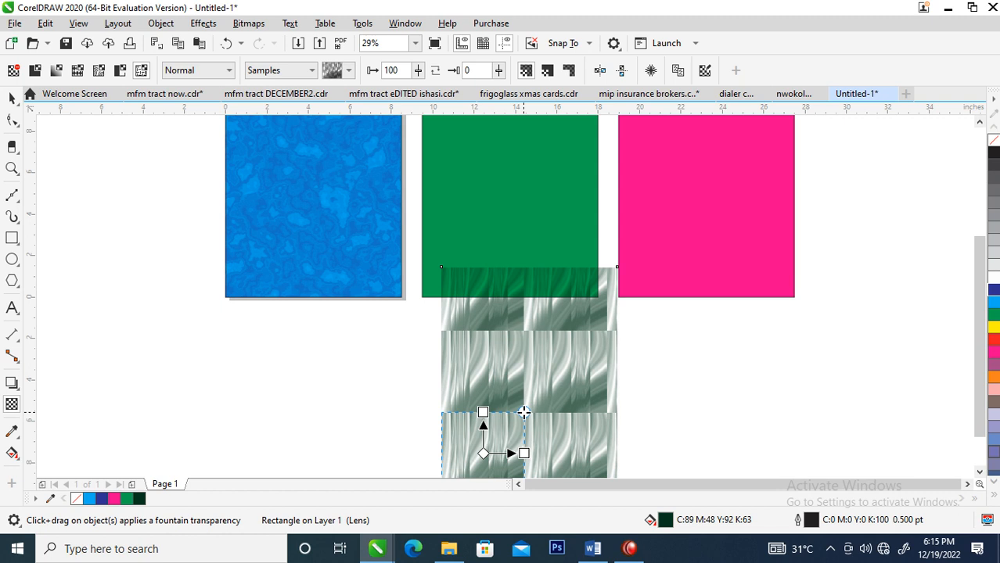
{"action": "left_click_drag", "start_coordinate": [523, 412], "coordinate": [527, 396]}
{"action": "left_click_drag", "start_coordinate": [547, 338], "coordinate": [574, 234]}
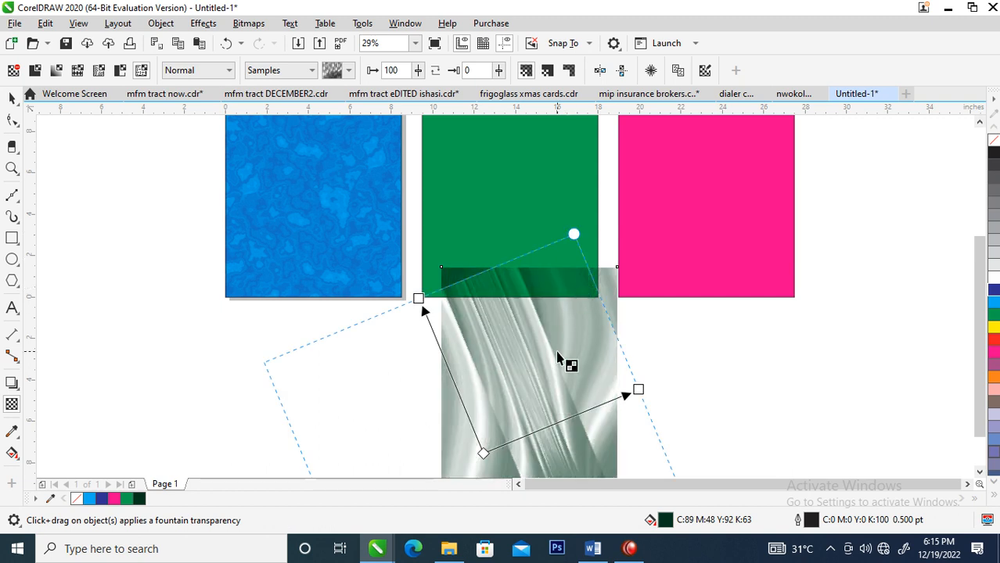
{"action": "left_click", "coordinate": [15, 98]}
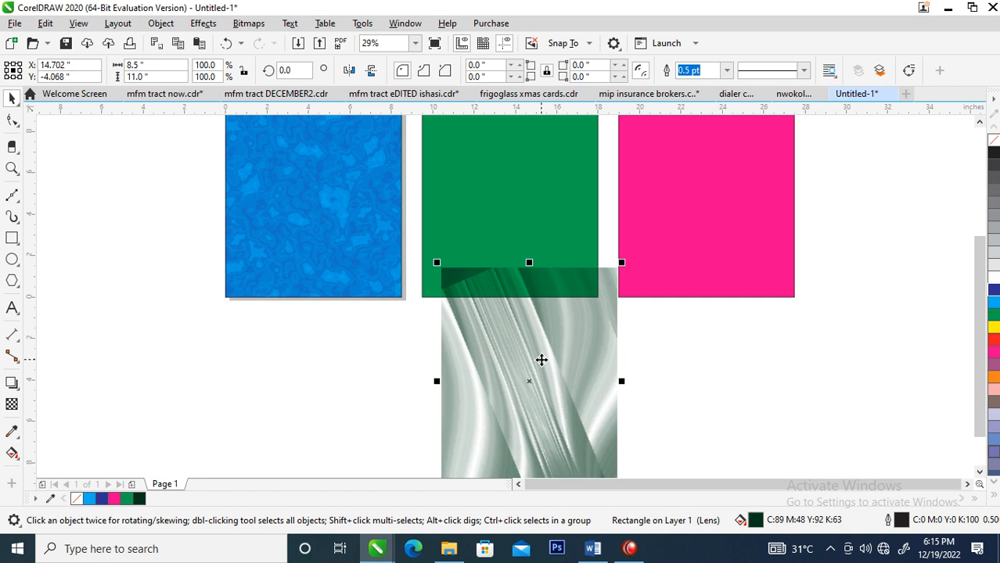
Center-align the textured dark green rectangle horizontally and vertically over the original green rectangle
{"action": "left_click", "coordinate": [529, 155], "text": "shift"}
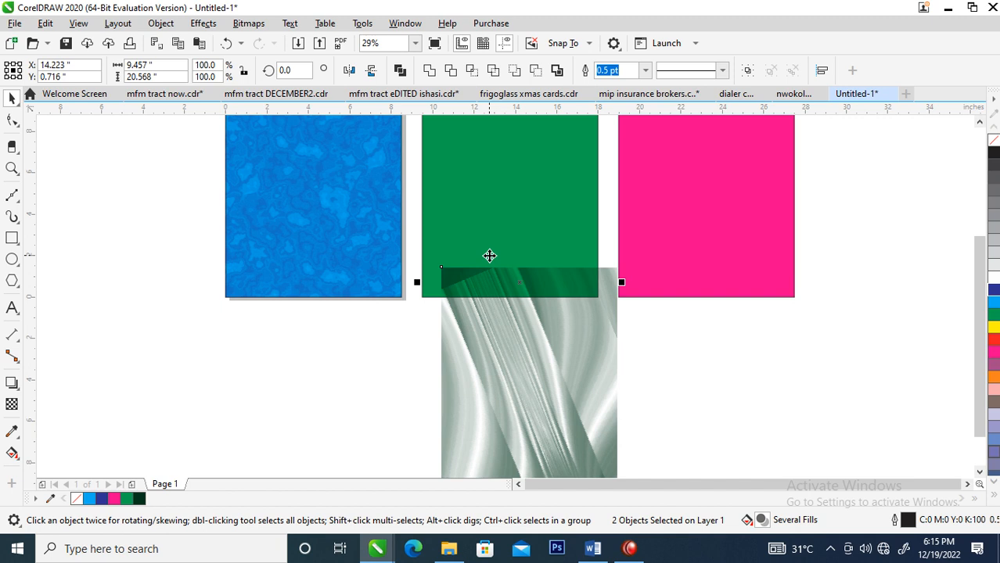
{"action": "key", "text": "c"}
{"action": "key", "text": "e"}
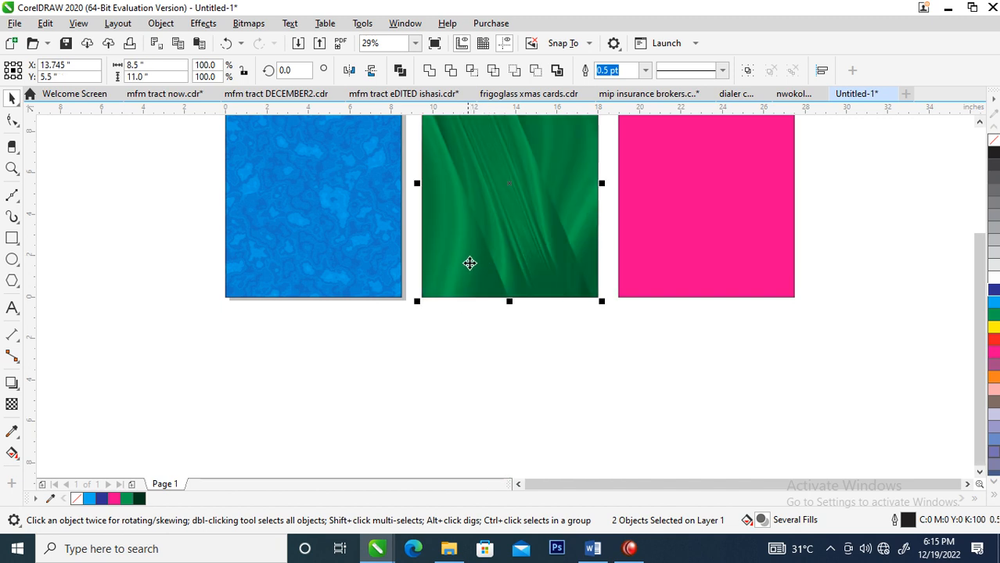
Duplicate the magenta rectangle so the copy overlaps the original's right part, centered at about X 29.7 and Y 5.7 inches
{"action": "scroll", "coordinate": [470, 263], "scroll_direction": "down", "scroll_amount": 2}
{"action": "key", "text": "z"}
{"action": "left_click_drag", "start_coordinate": [313, 150], "coordinate": [720, 337]}
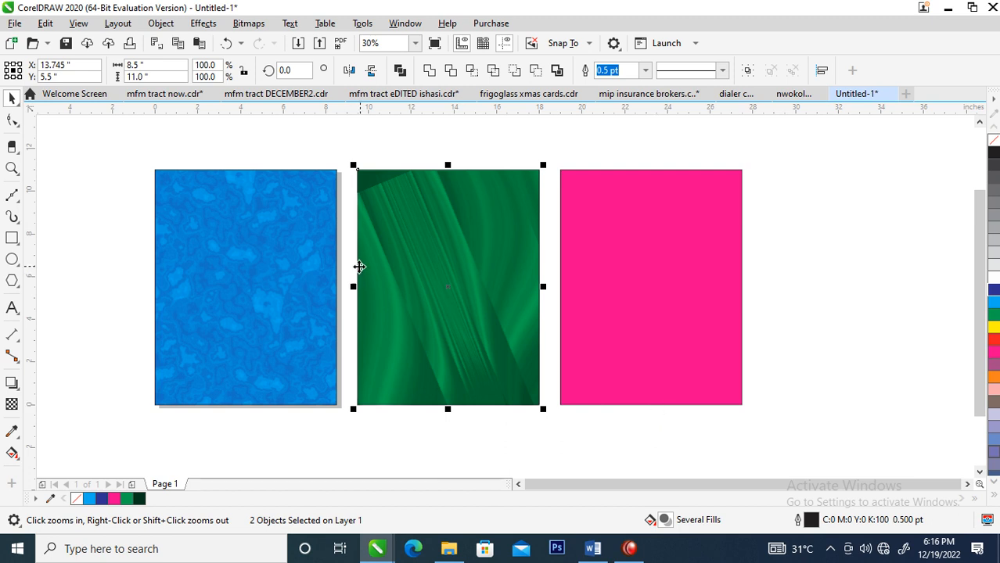
{"action": "left_click", "coordinate": [630, 260]}
{"action": "left_click_drag", "start_coordinate": [624, 279], "coordinate": [759, 276]}
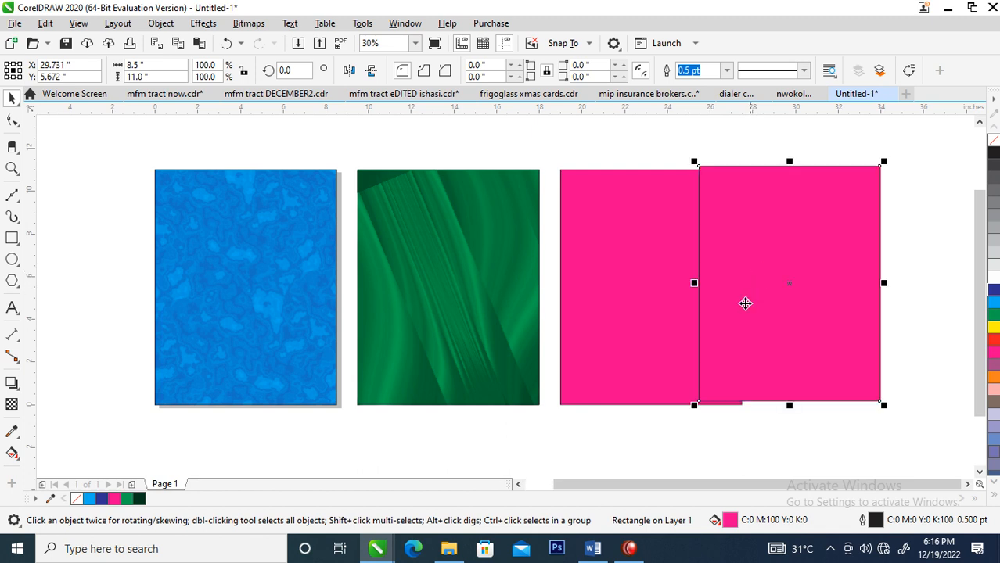
Change the magenta copy's uniform fill to a dark magenta, C42 M100 Y52 K50 (#662A41)
{"action": "double_click", "coordinate": [728, 522]}
{"action": "left_click", "coordinate": [310, 139]}
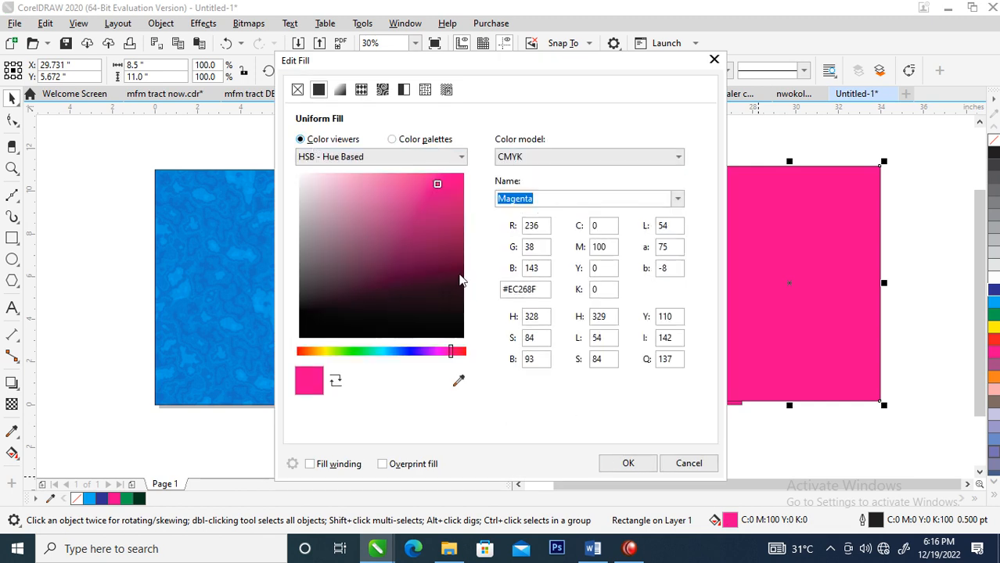
{"action": "left_click", "coordinate": [460, 270]}
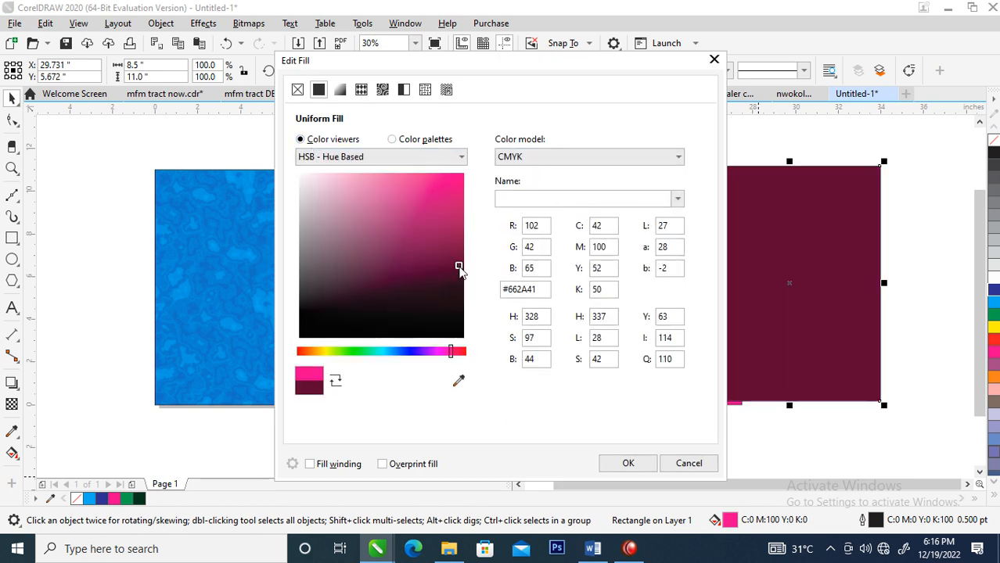
{"action": "left_click", "coordinate": [625, 466]}
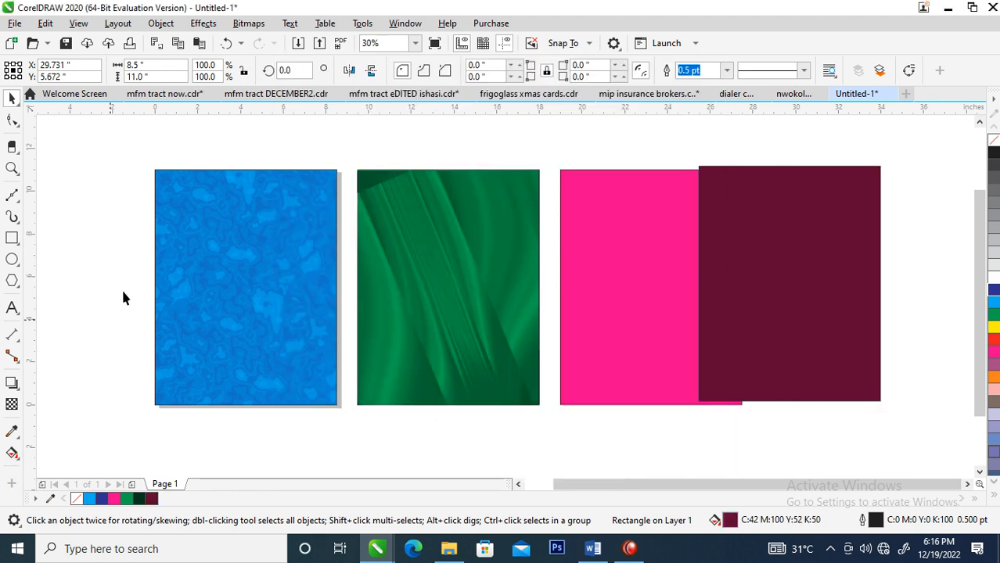
Apply a texture transparency to the dark magenta rectangle with a beige embossed texture from Samples, enlarging its tile and rotating it counterclockwise
{"action": "left_click", "coordinate": [14, 411]}
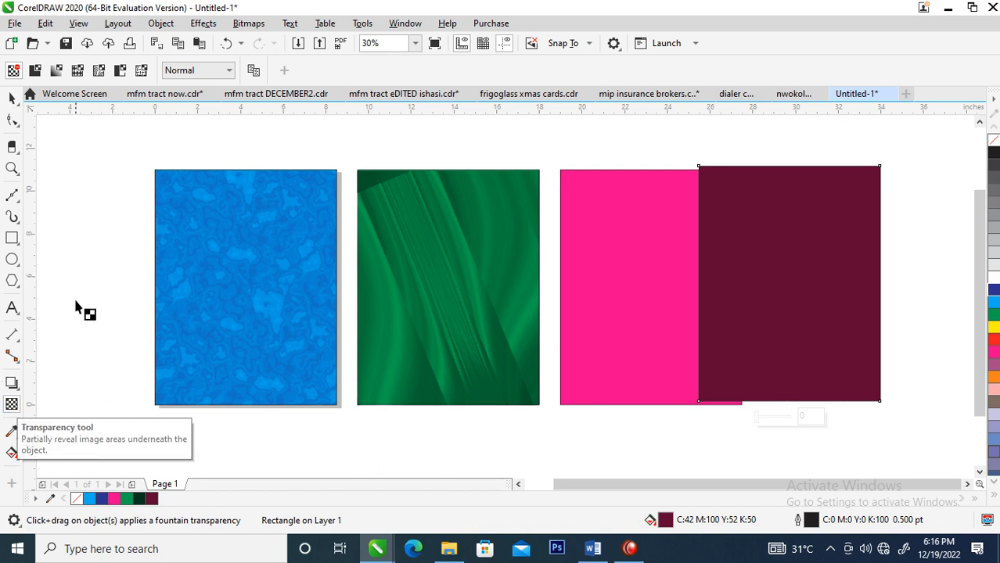
{"action": "left_click", "coordinate": [142, 71]}
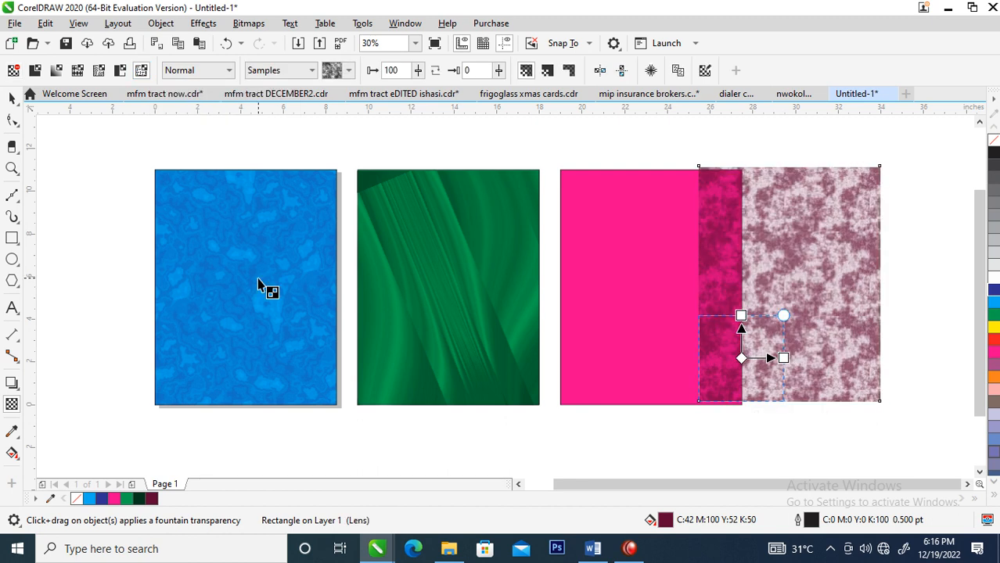
{"action": "left_click", "coordinate": [349, 72]}
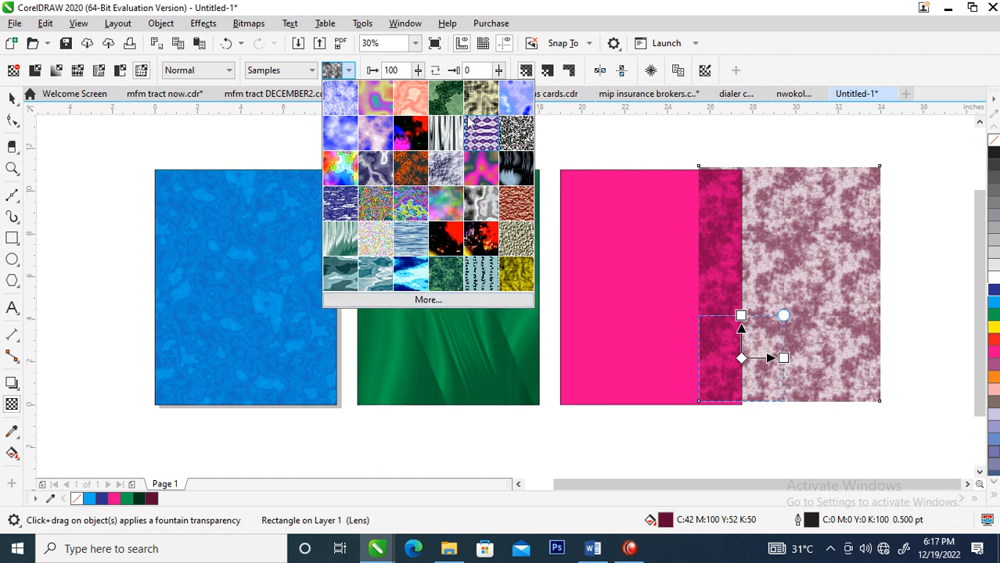
{"action": "left_click", "coordinate": [475, 102]}
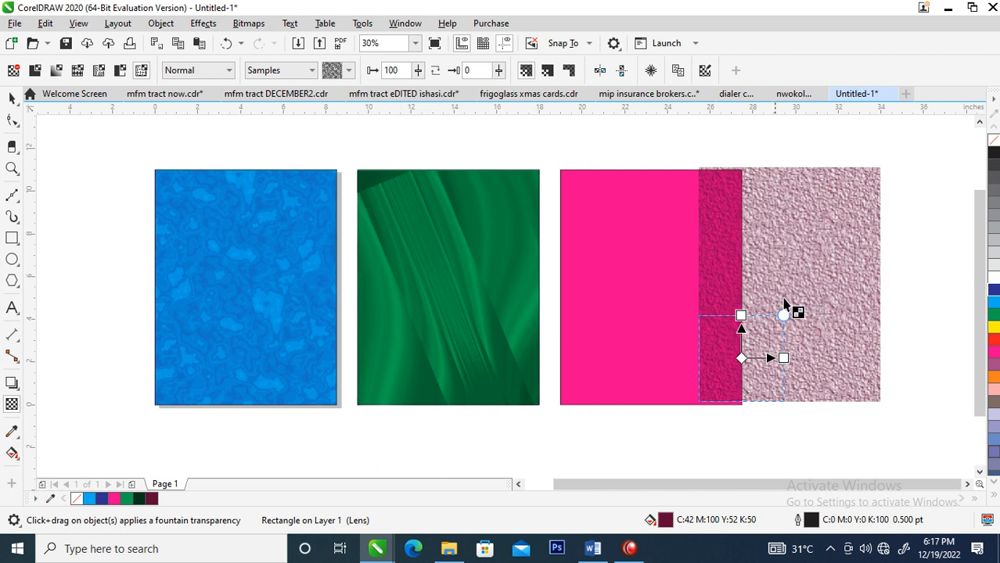
{"action": "left_click_drag", "start_coordinate": [783, 315], "coordinate": [790, 213]}
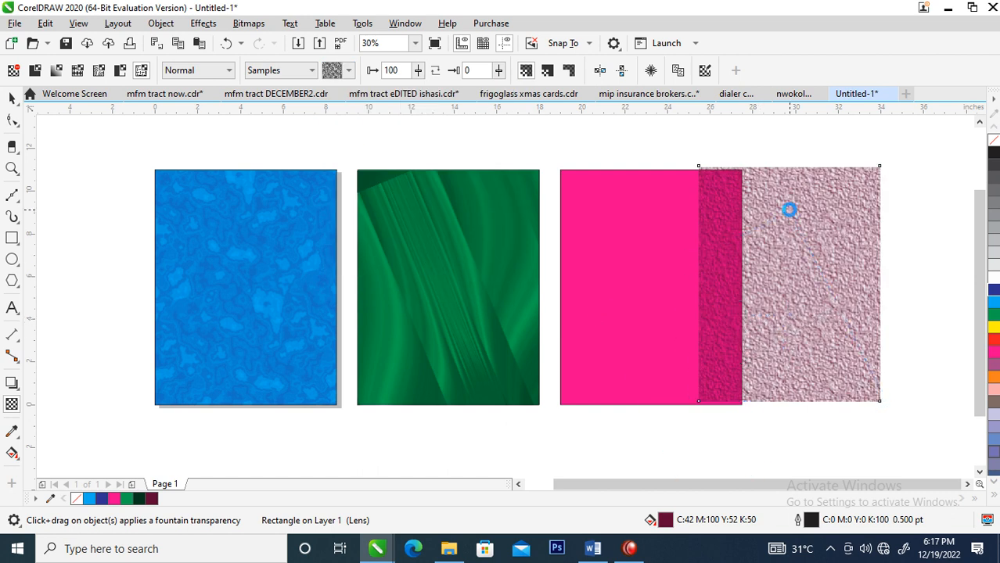
Try the dark gray concentric-ring texture from the Samples 6 library on the dark magenta rectangle, stretching and slightly skewing its tile
{"action": "left_click", "coordinate": [315, 70]}
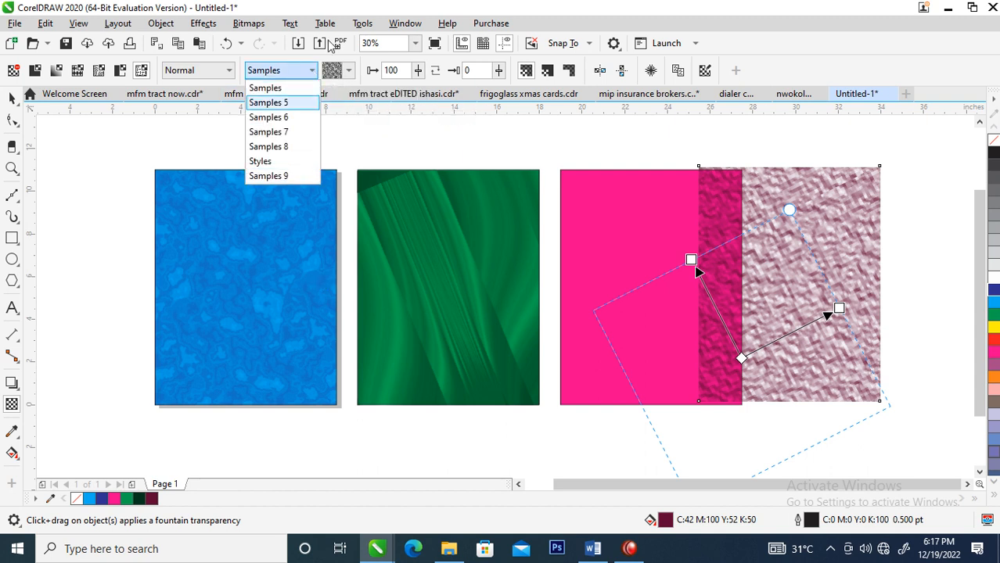
{"action": "left_click", "coordinate": [284, 117]}
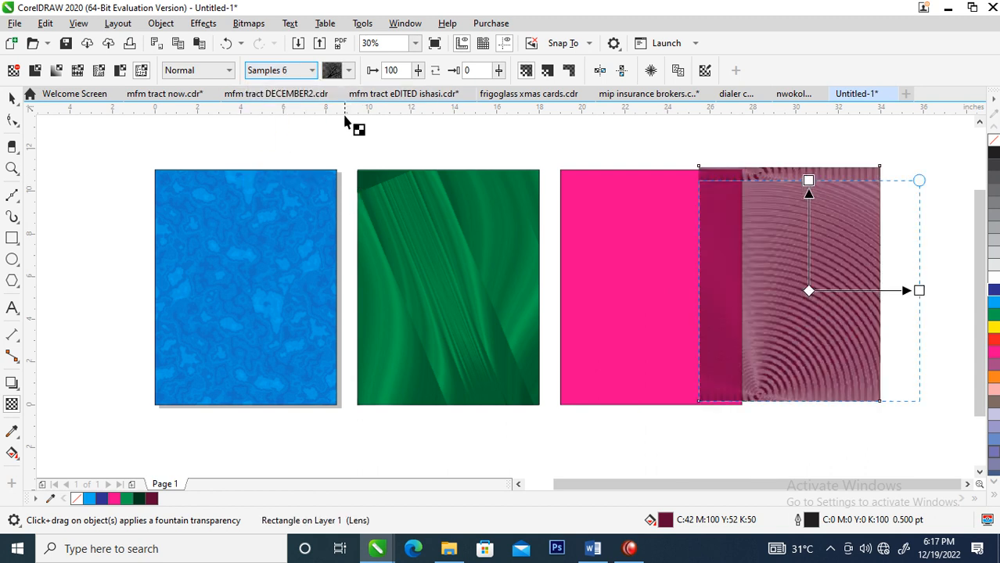
{"action": "left_click", "coordinate": [311, 75]}
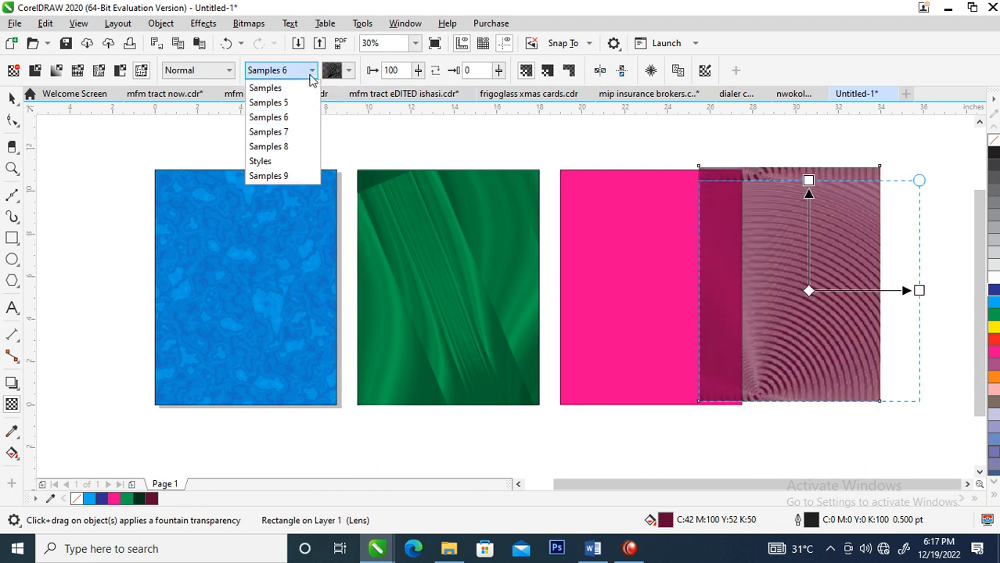
{"action": "left_click", "coordinate": [351, 72]}
{"action": "left_click", "coordinate": [350, 74]}
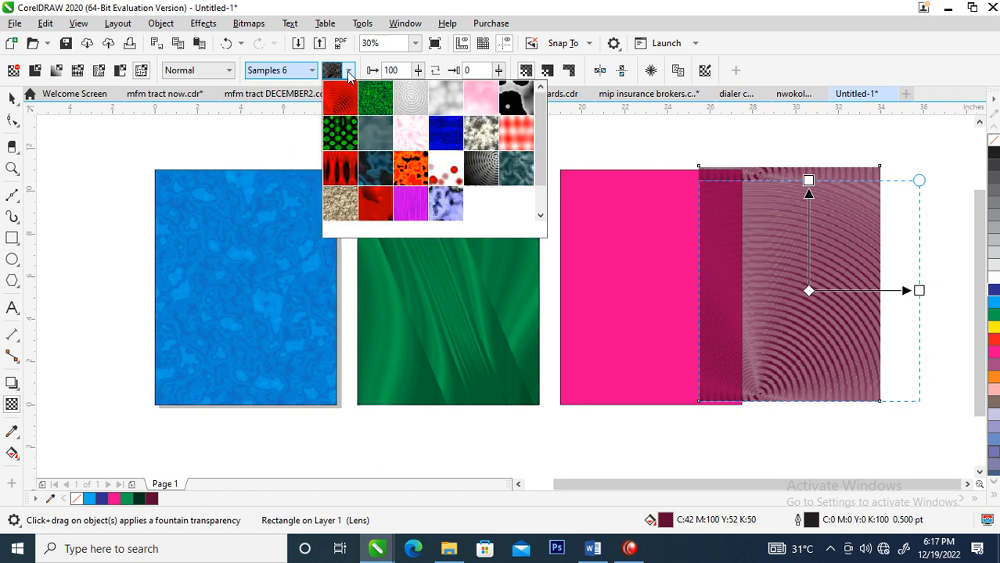
{"action": "left_click", "coordinate": [480, 164]}
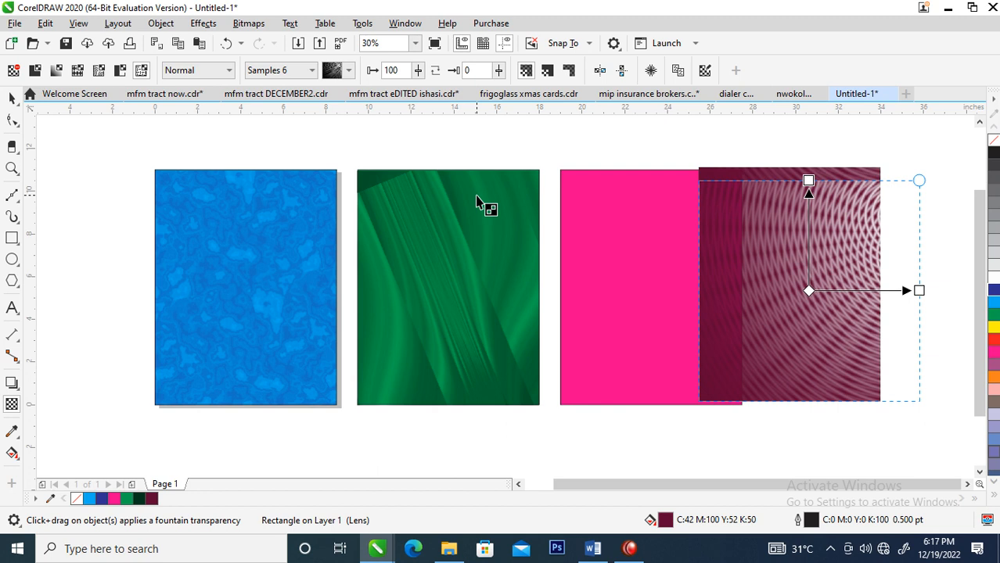
{"action": "left_click_drag", "start_coordinate": [809, 181], "coordinate": [800, 151]}
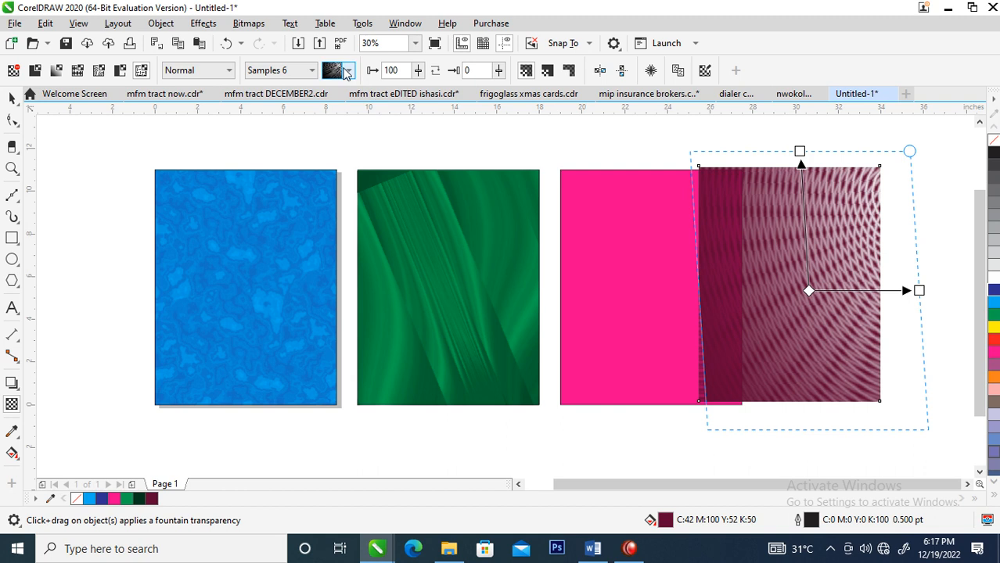
Try the sandy beige grainy texture from the Samples 6 library on the dark magenta rectangle
{"action": "left_click", "coordinate": [349, 71]}
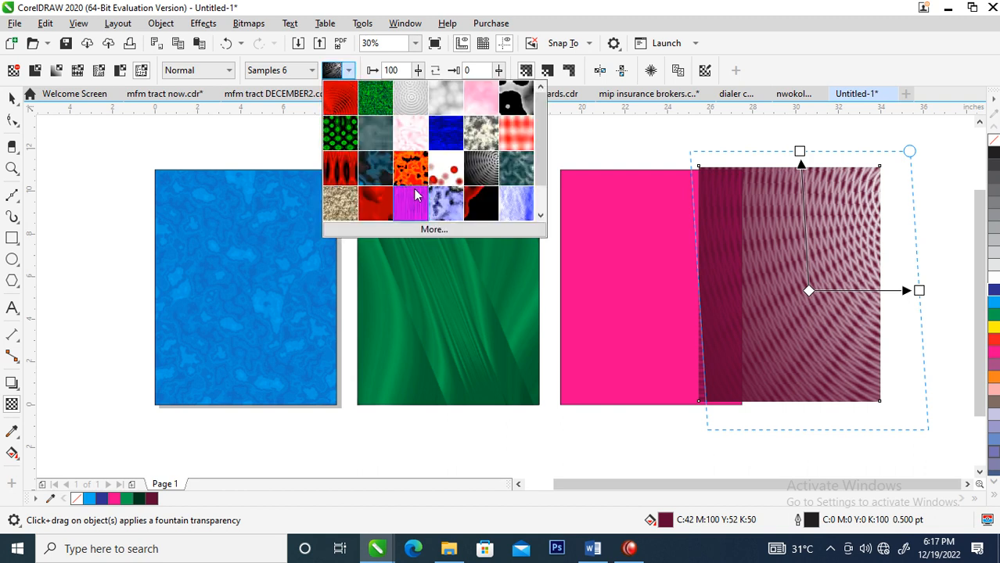
{"action": "scroll", "coordinate": [546, 201], "scroll_direction": "down", "scroll_amount": 1}
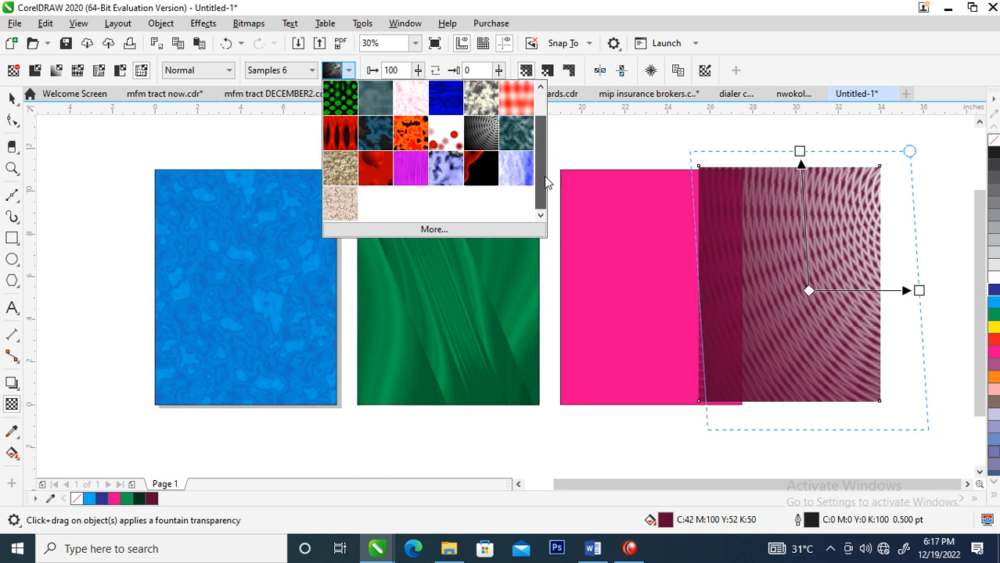
{"action": "left_click", "coordinate": [342, 168]}
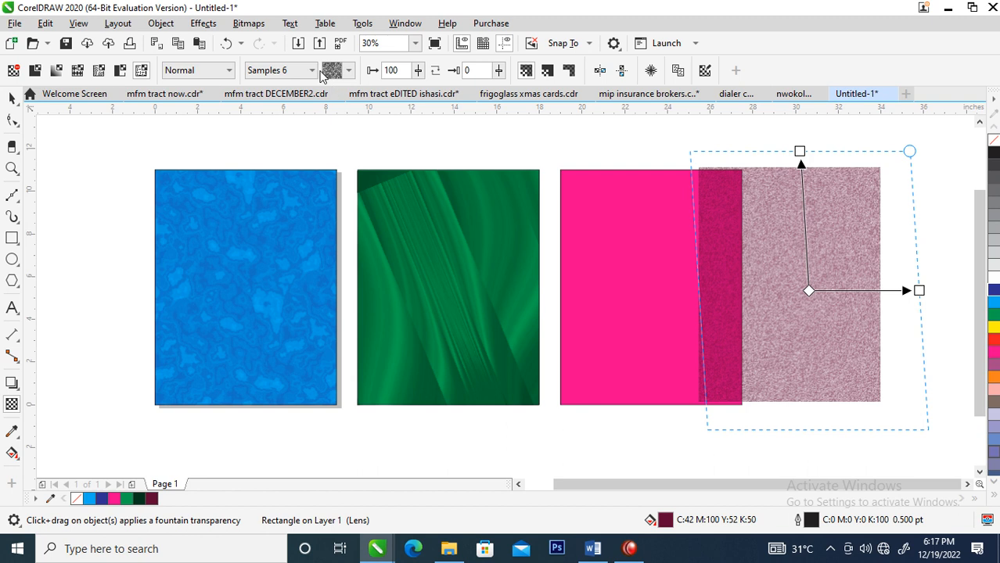
Try the default texture of Samples 8 and the brown wood-like texture from Styles on the dark magenta rectangle
{"action": "left_click", "coordinate": [312, 70]}
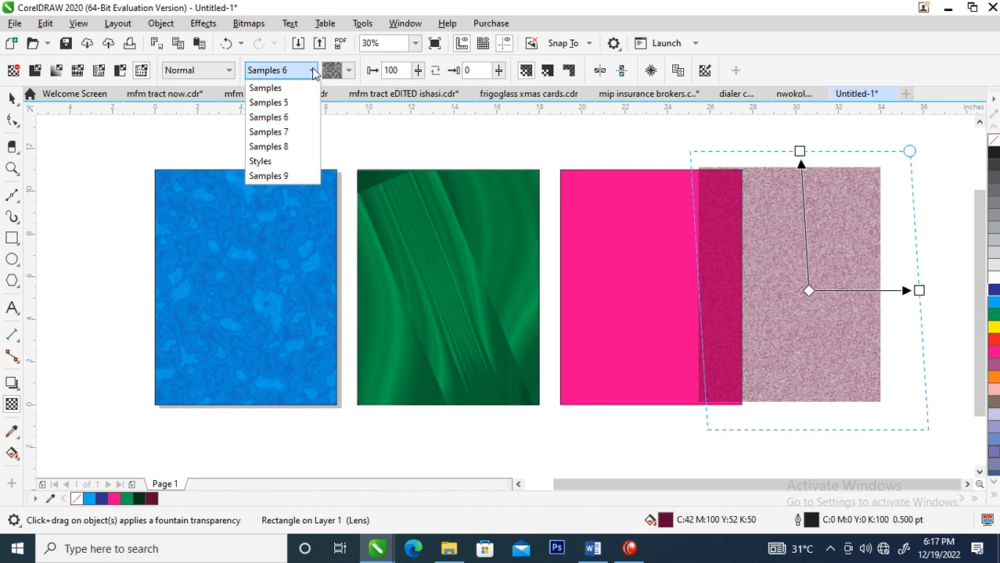
{"action": "left_click", "coordinate": [295, 147]}
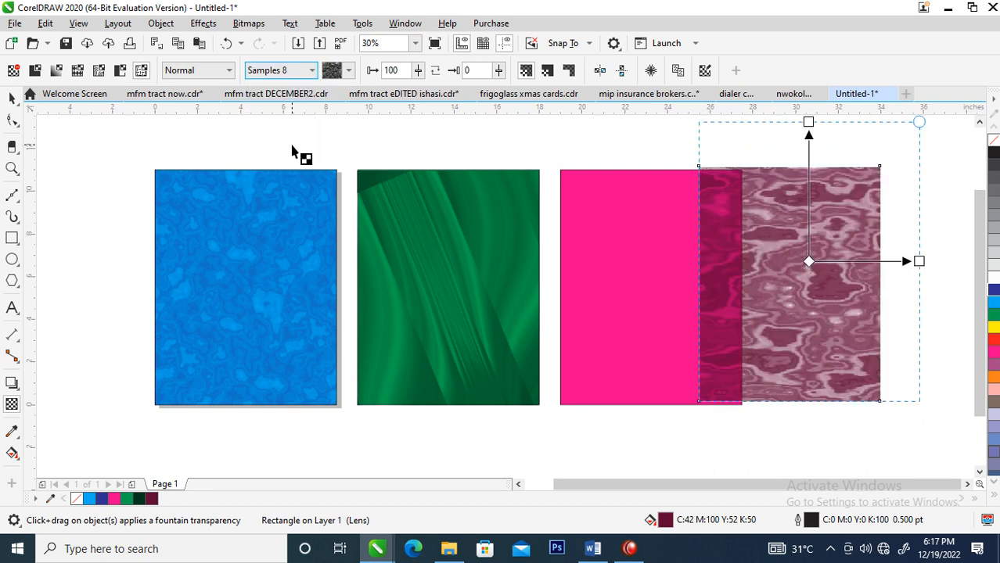
{"action": "left_click", "coordinate": [311, 72]}
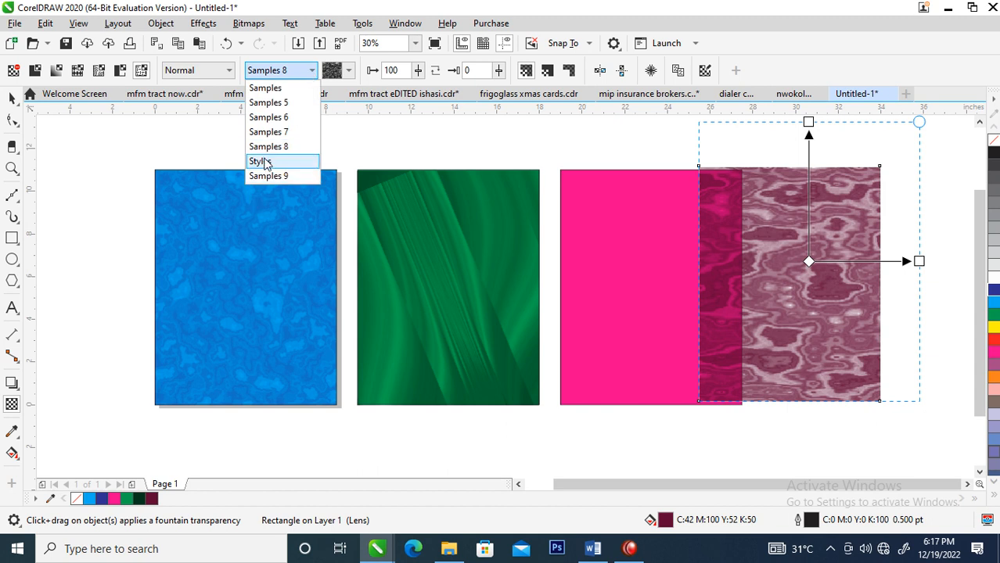
{"action": "left_click", "coordinate": [261, 162]}
{"action": "left_click", "coordinate": [349, 72]}
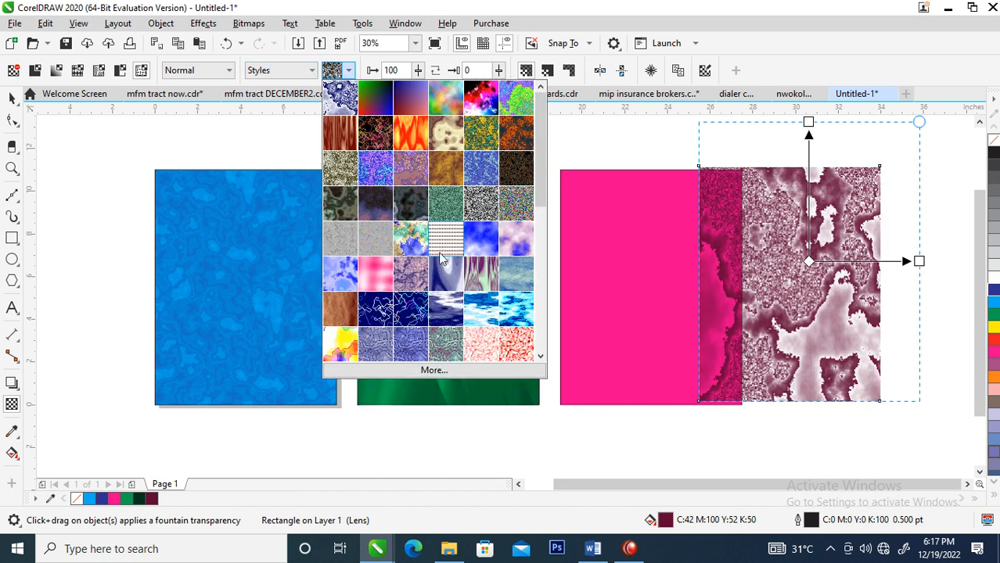
{"action": "left_click", "coordinate": [341, 310]}
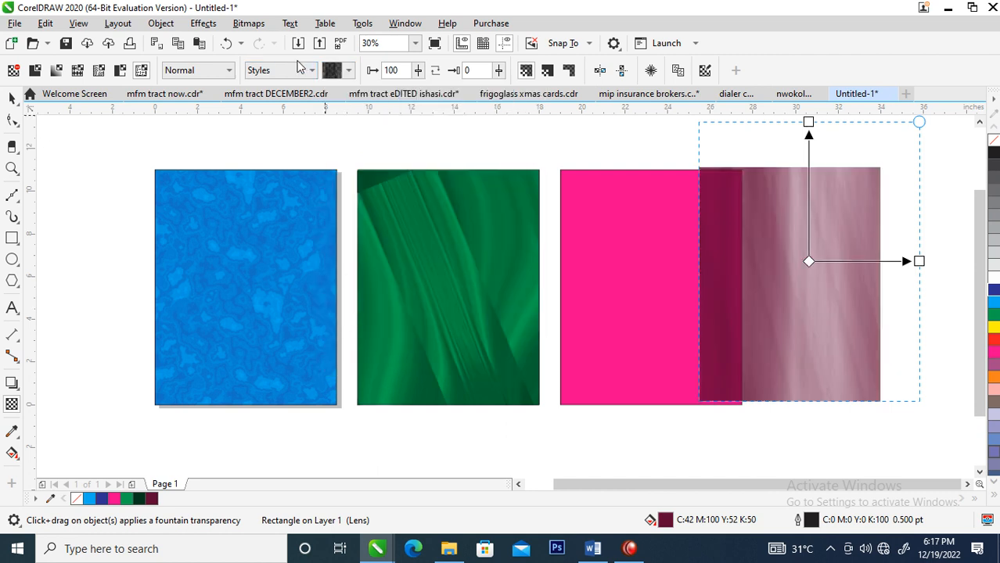
Try the smooth brown rounded texture from the Samples 7 library on the dark magenta rectangle and undo it
{"action": "left_click", "coordinate": [310, 70]}
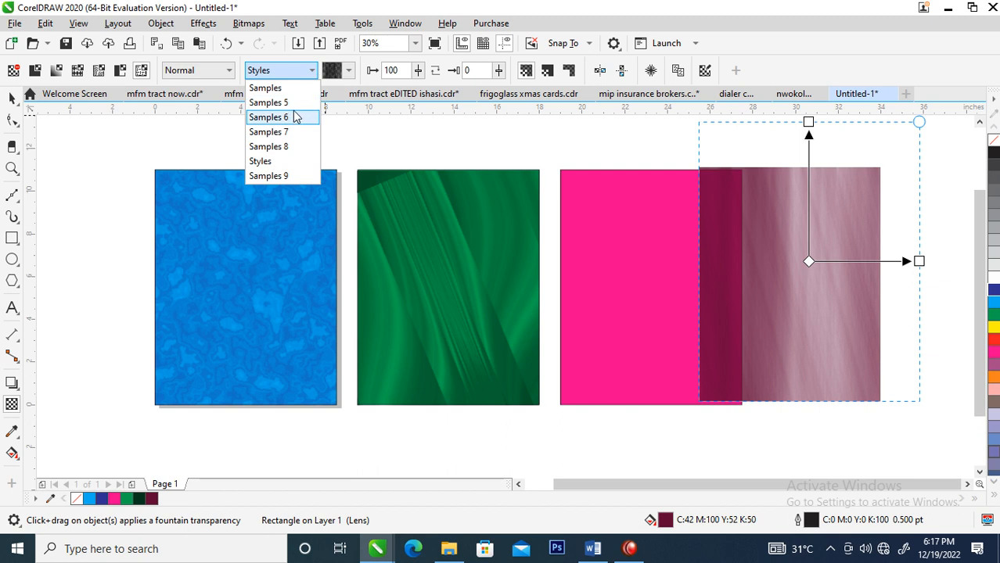
{"action": "left_click", "coordinate": [287, 133]}
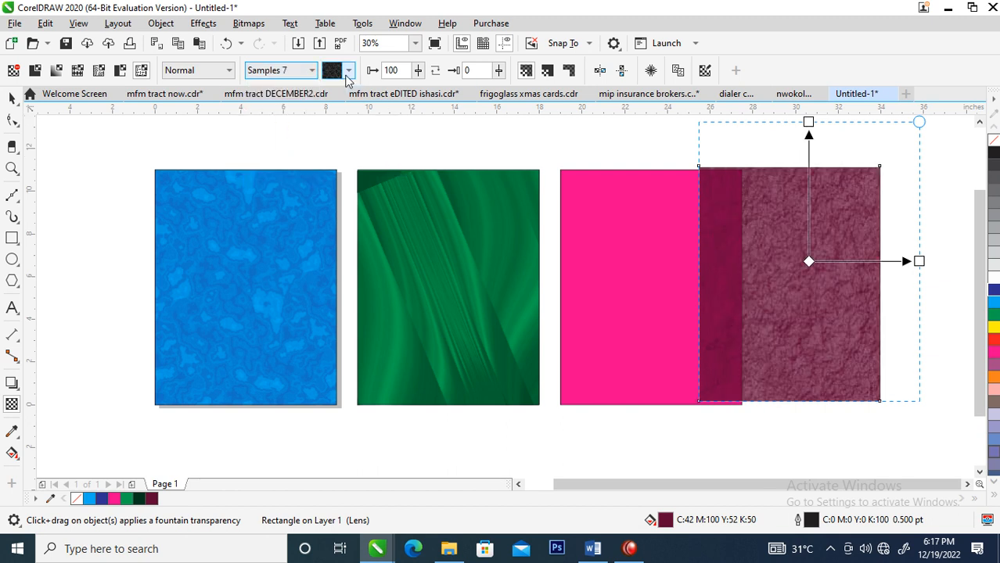
{"action": "left_click", "coordinate": [349, 70]}
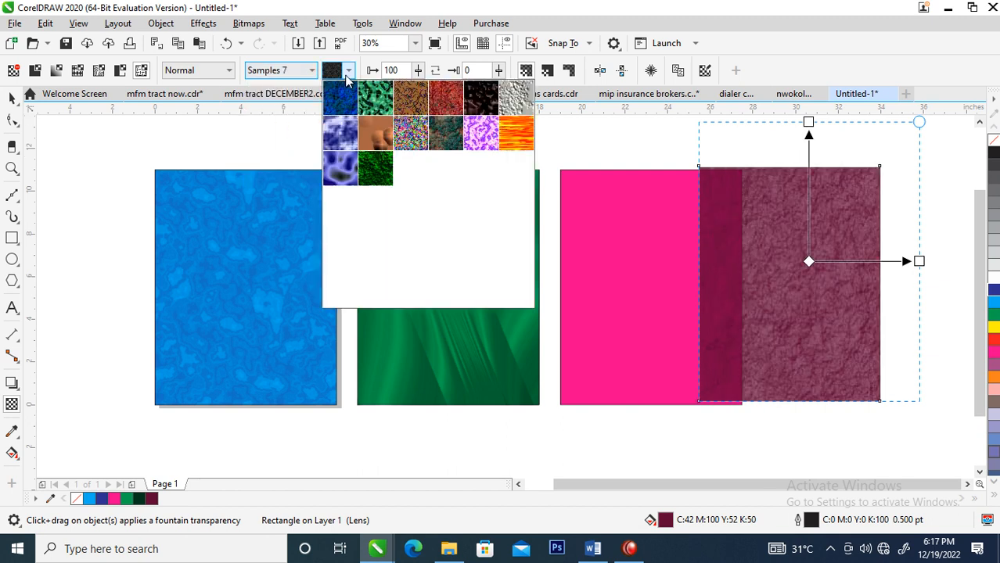
{"action": "left_click", "coordinate": [368, 137]}
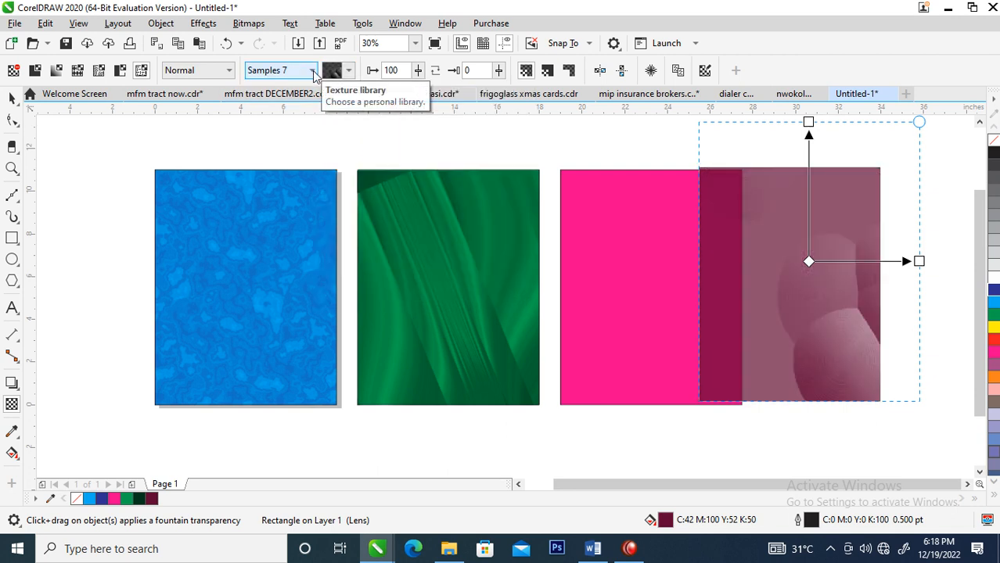
{"action": "key", "text": "ctrl+z"}
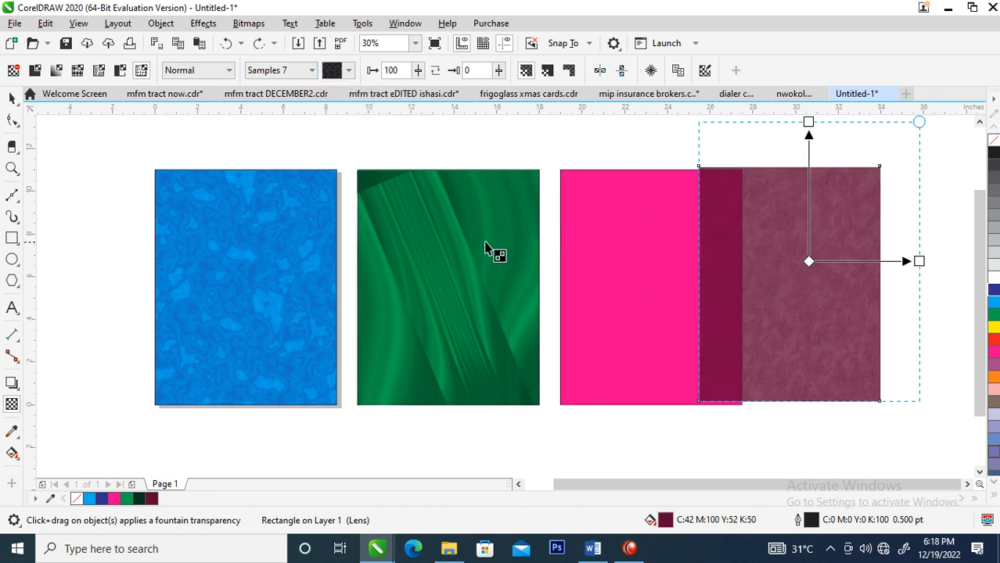
Apply the gray concentric-ring texture from Samples 8 to the dark magenta rectangle, shrinking its tile slightly and rotating it counterclockwise
{"action": "left_click", "coordinate": [312, 71]}
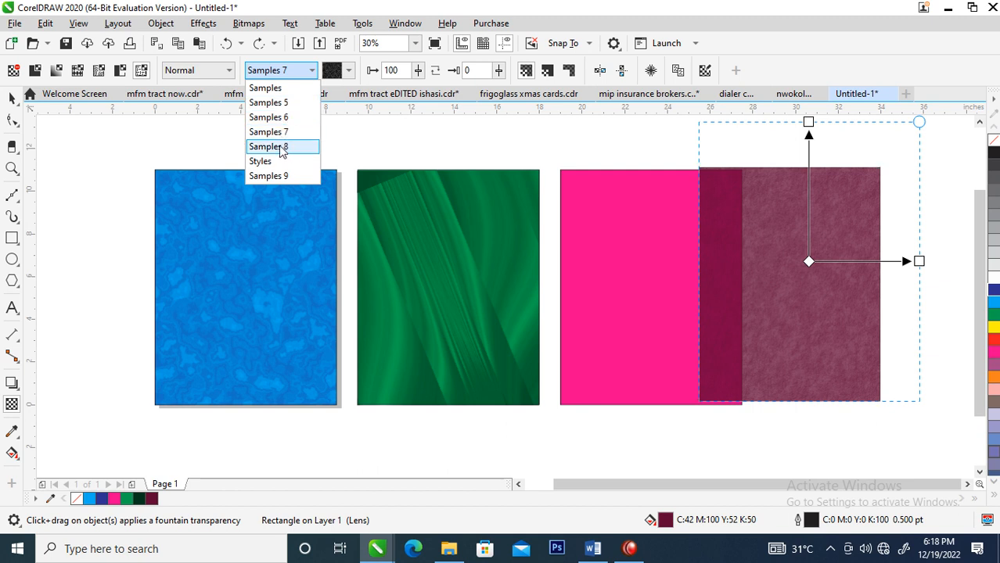
{"action": "left_click", "coordinate": [282, 150]}
{"action": "left_click", "coordinate": [346, 72]}
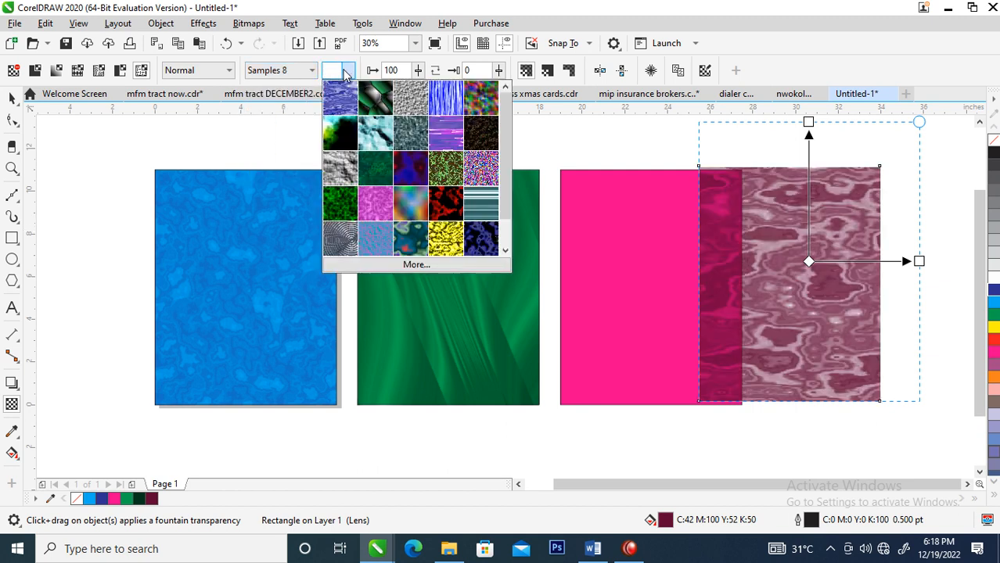
{"action": "left_click", "coordinate": [349, 241]}
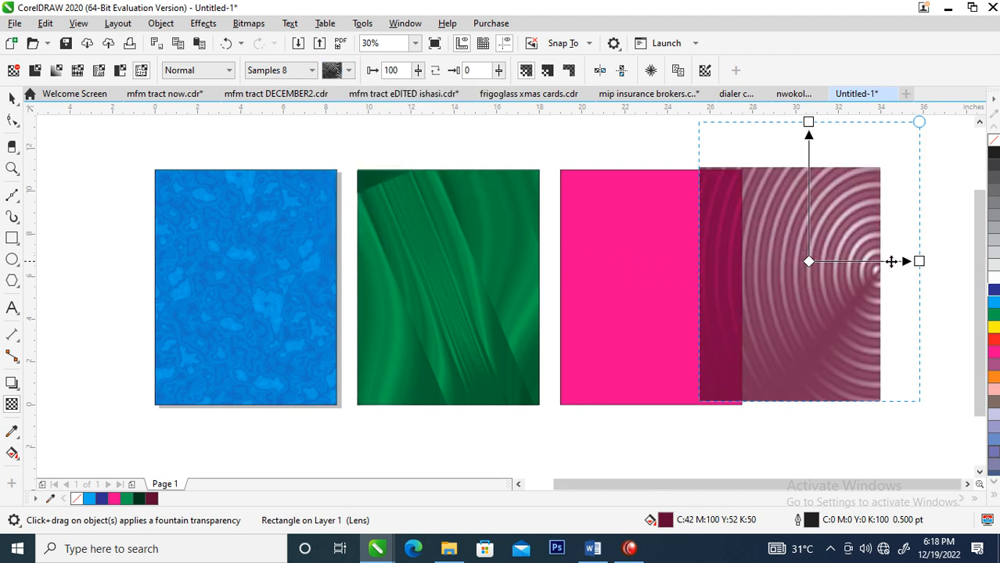
{"action": "left_click_drag", "start_coordinate": [919, 121], "coordinate": [873, 141]}
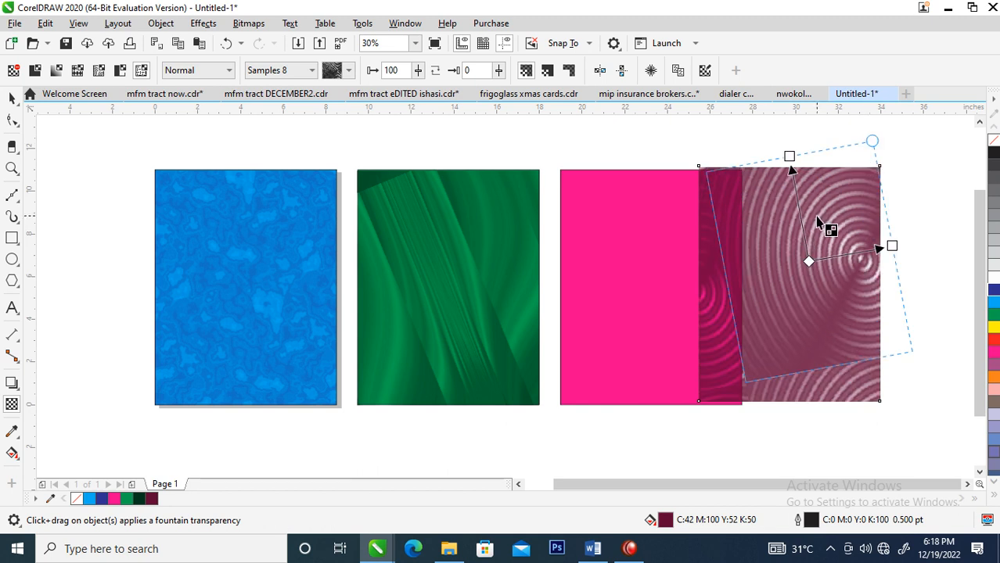
Center-align the textured dark magenta rectangle horizontally and vertically over the original magenta rectangle
{"action": "left_click", "coordinate": [12, 98]}
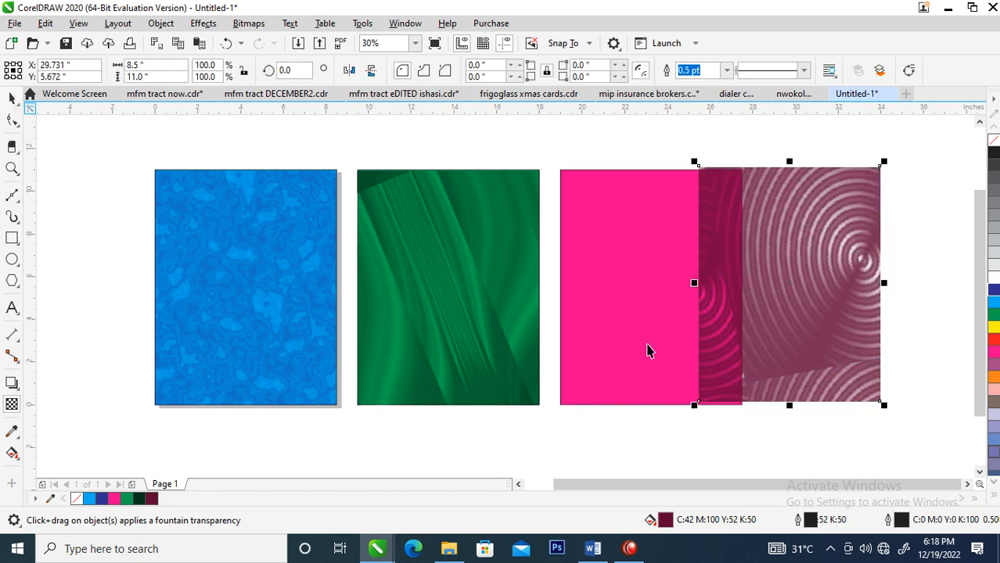
{"action": "left_click", "coordinate": [599, 216], "text": "shift"}
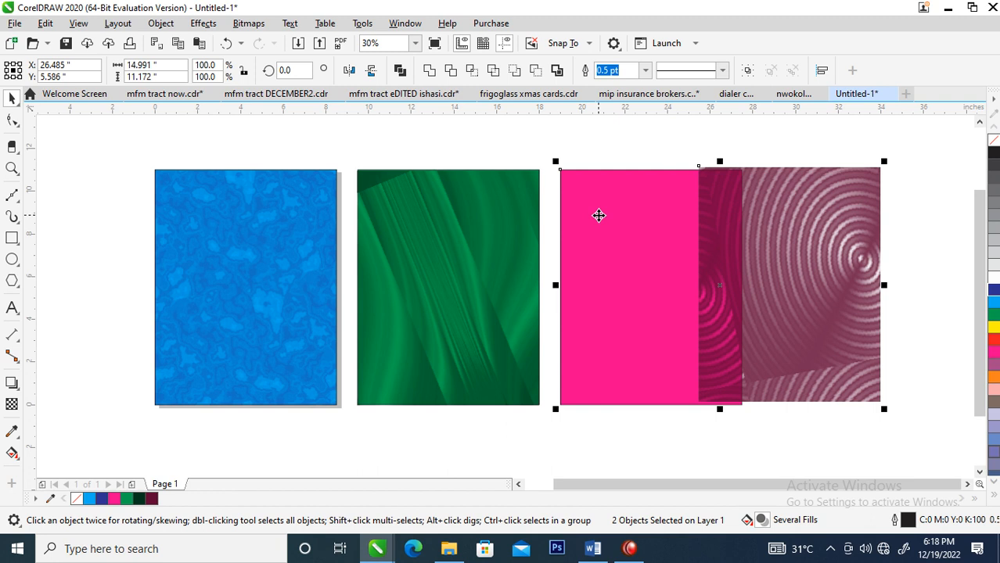
{"action": "key", "text": "c"}
{"action": "key", "text": "e"}
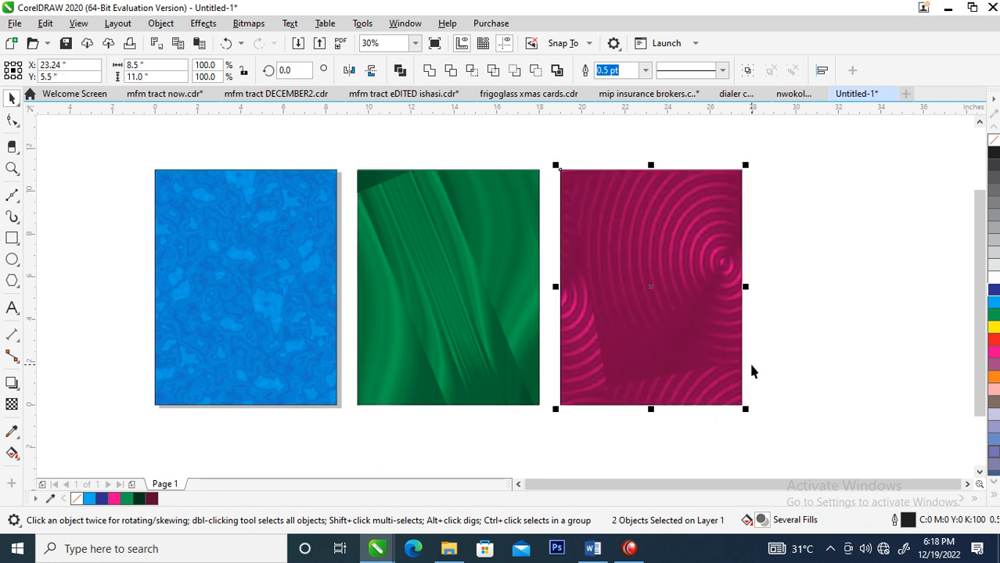